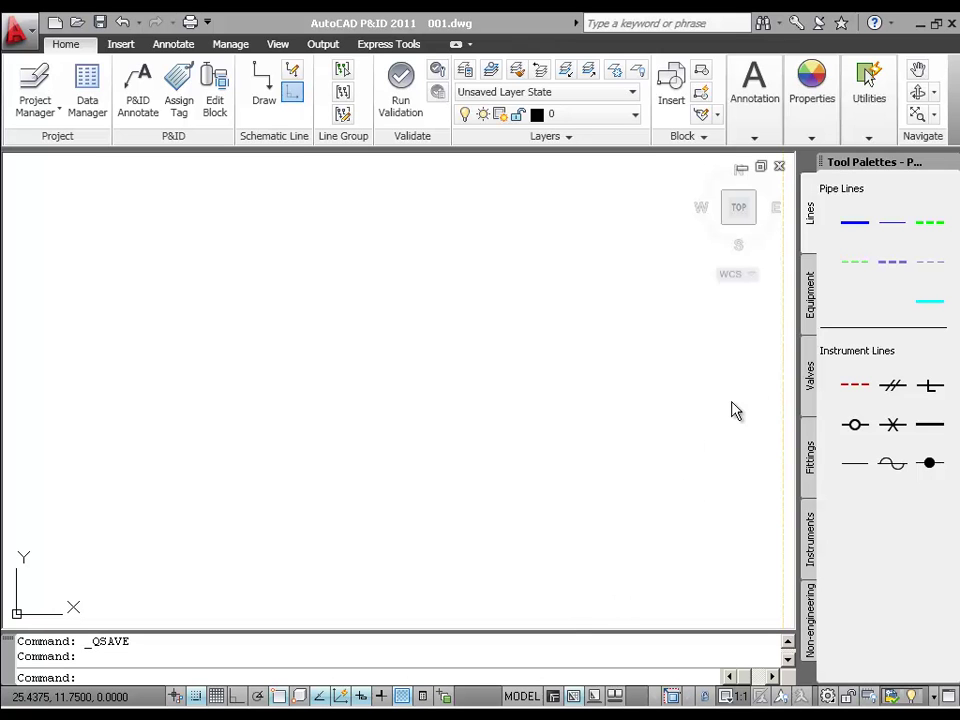
Place the first horizontal pump symbol from the equipment symbols near the middle of the drawing, leaving it untagged
click(811, 315)
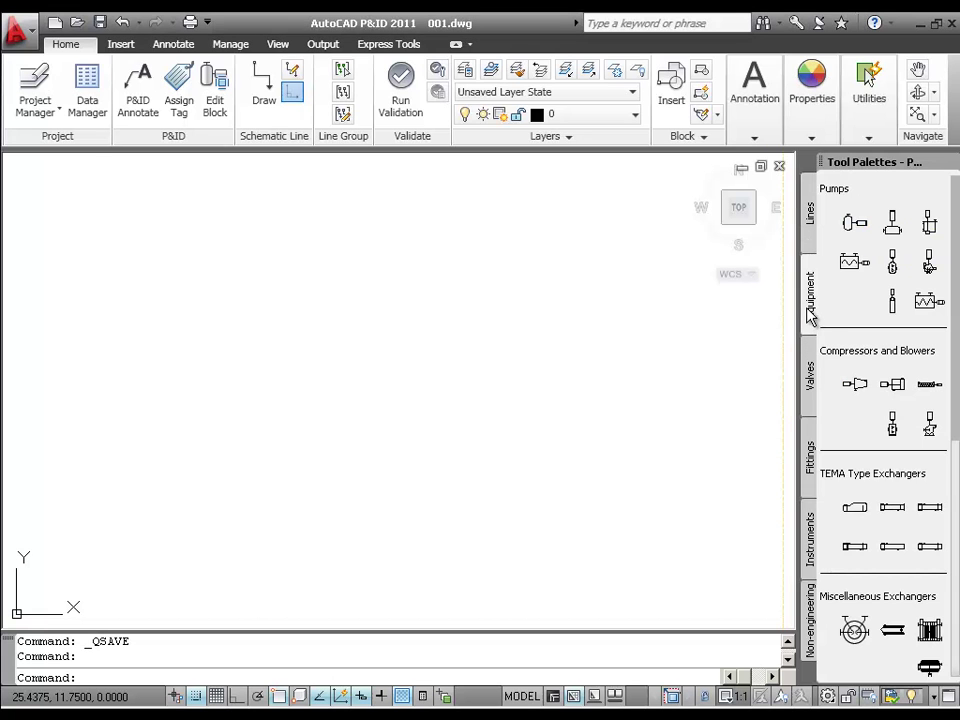
click(853, 223)
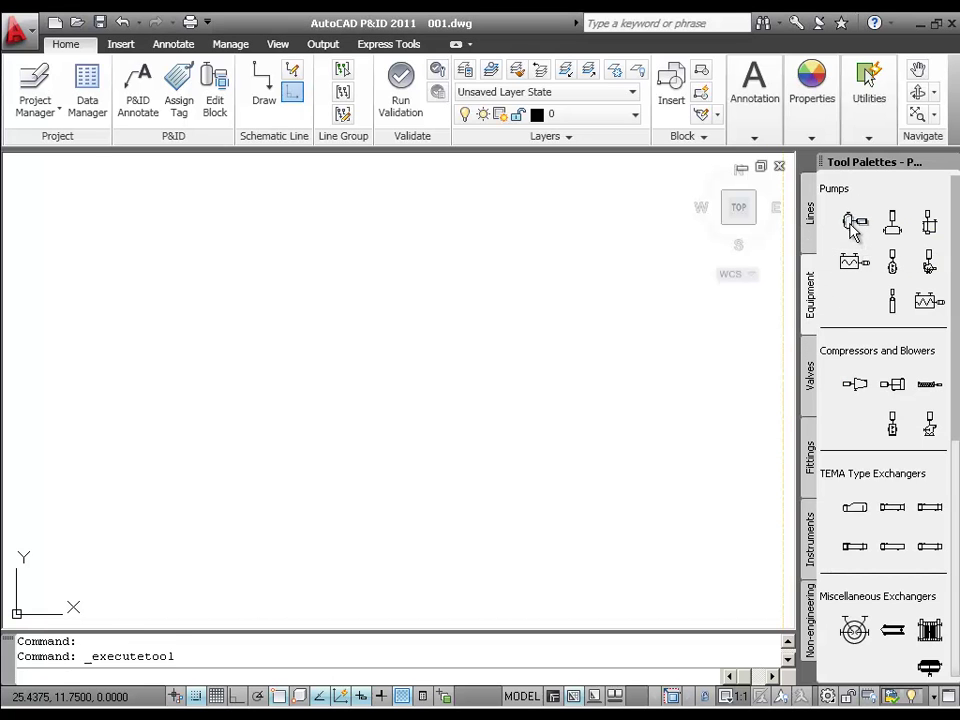
click(390, 399)
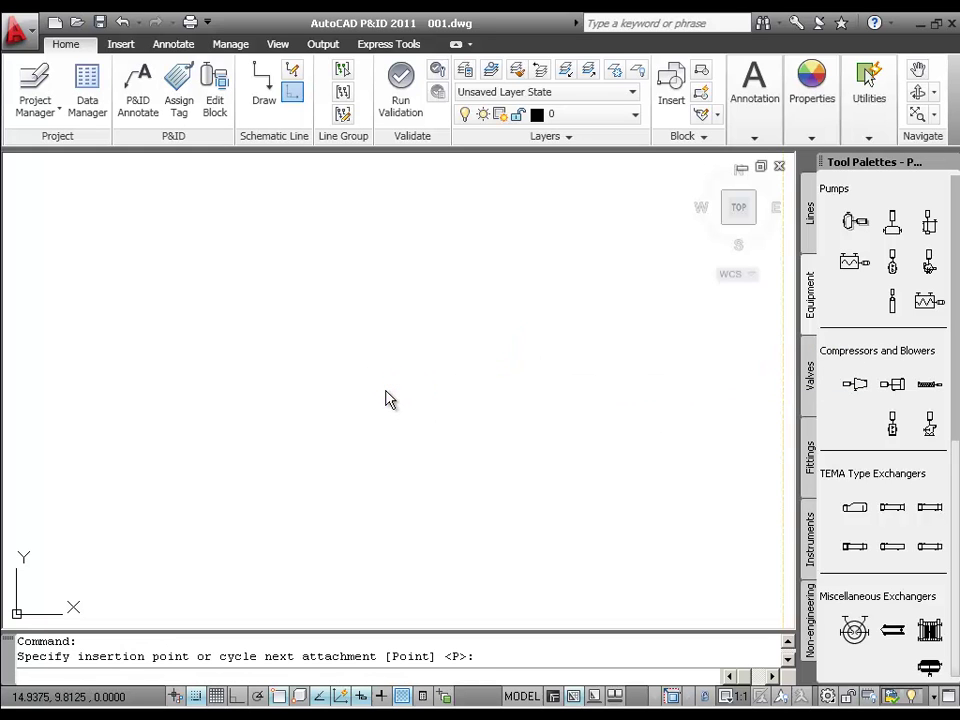
click(260, 339)
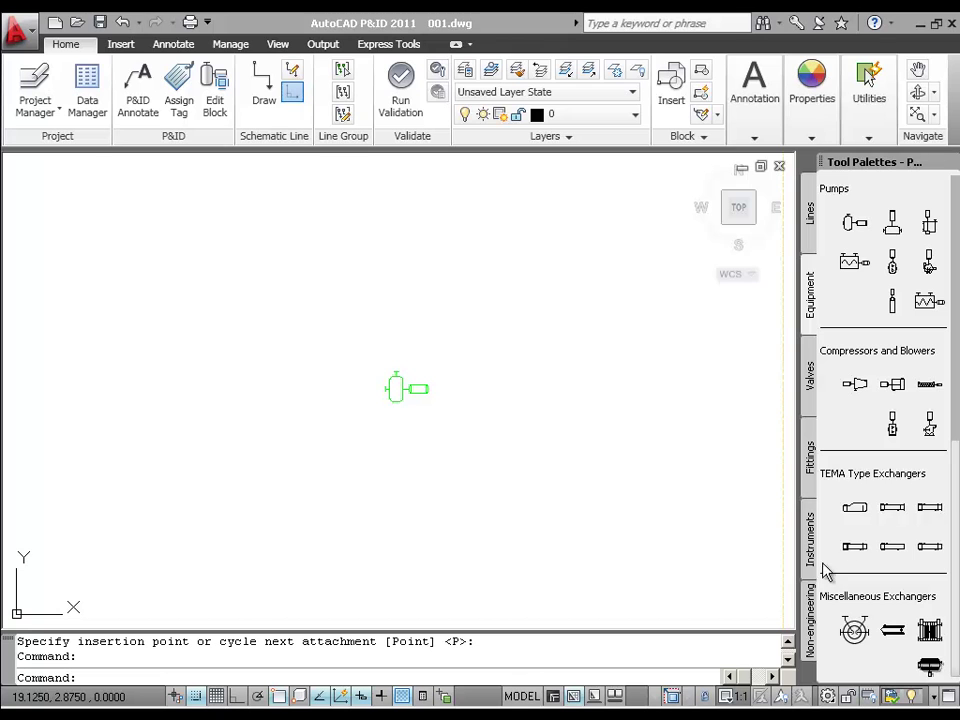
Place a dome-roof storage tank above and to the right of the pump at scale 1.0000, untagged, and save the drawing
scroll(955, 450, down, 1)
scroll(955, 450, down, 10)
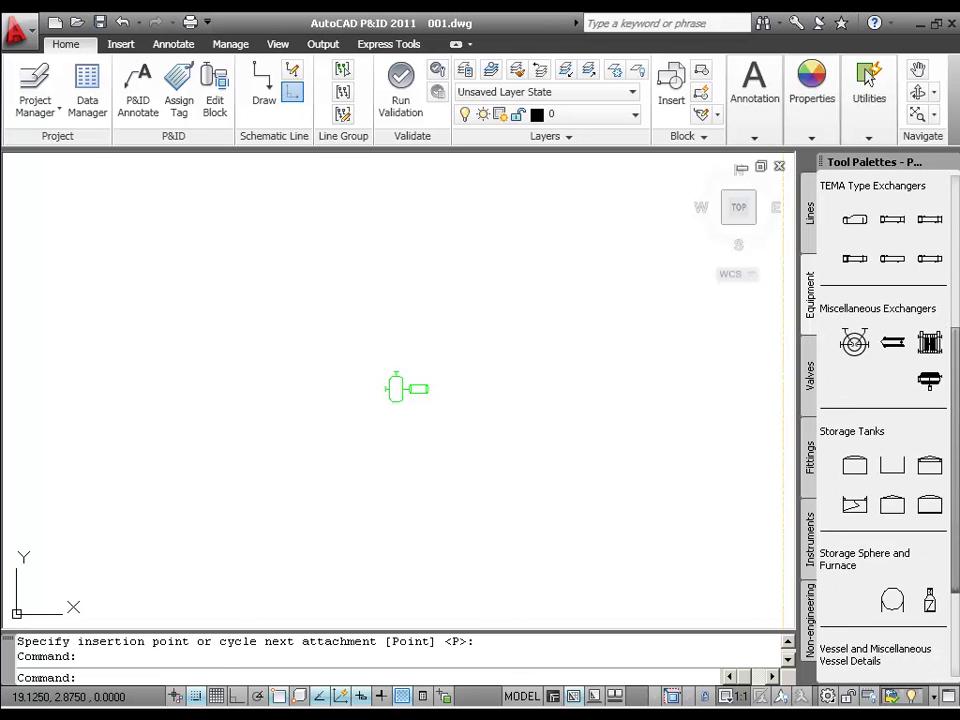
click(856, 468)
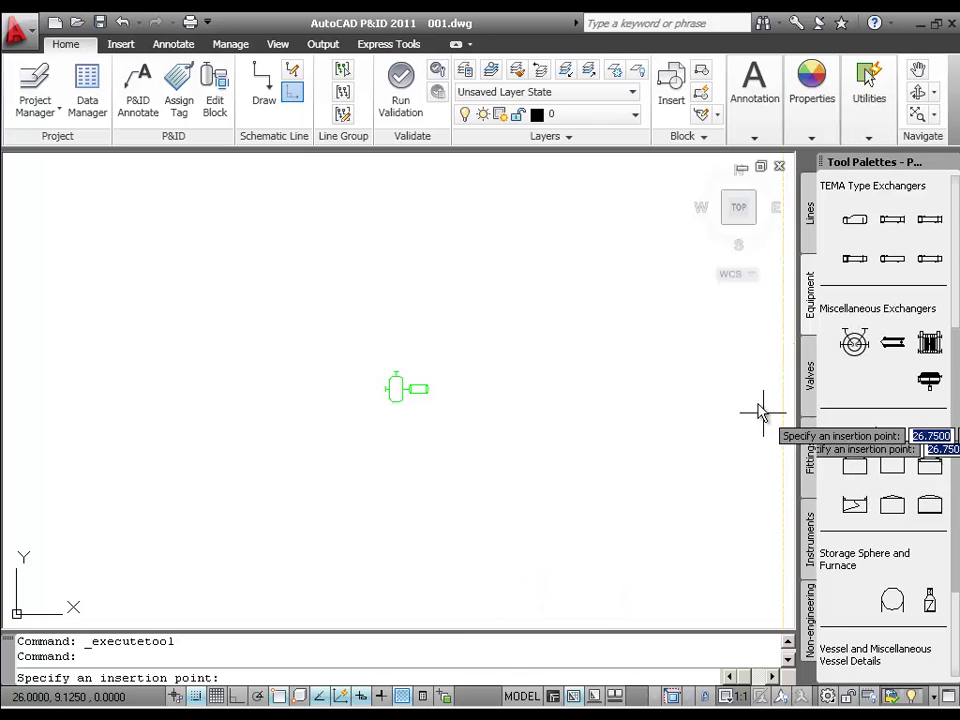
click(572, 286)
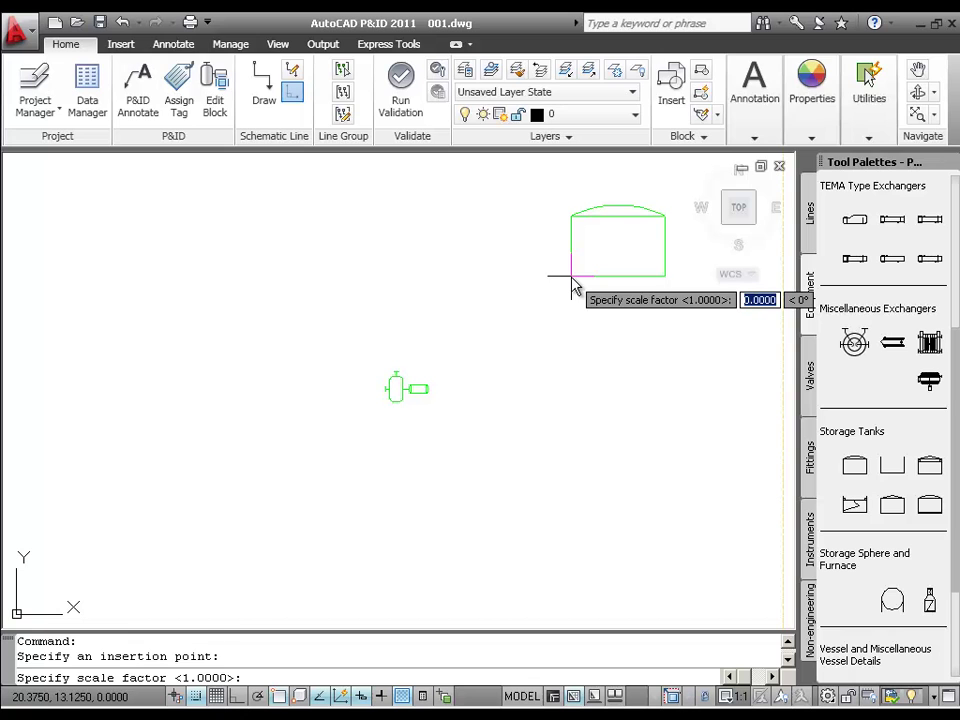
key(Return)
click(250, 339)
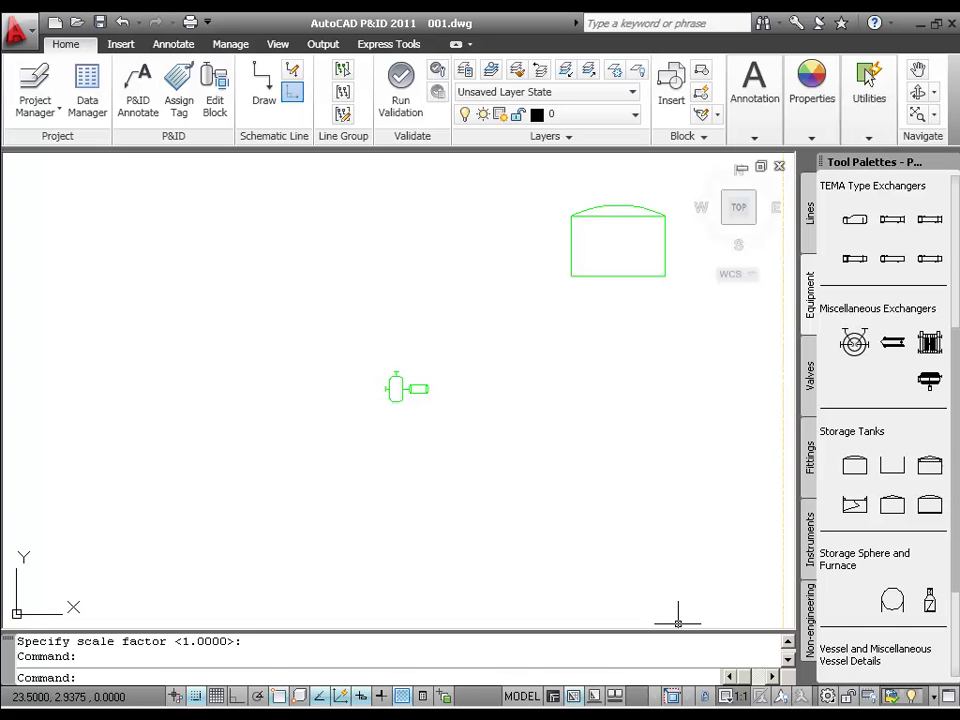
click(99, 22)
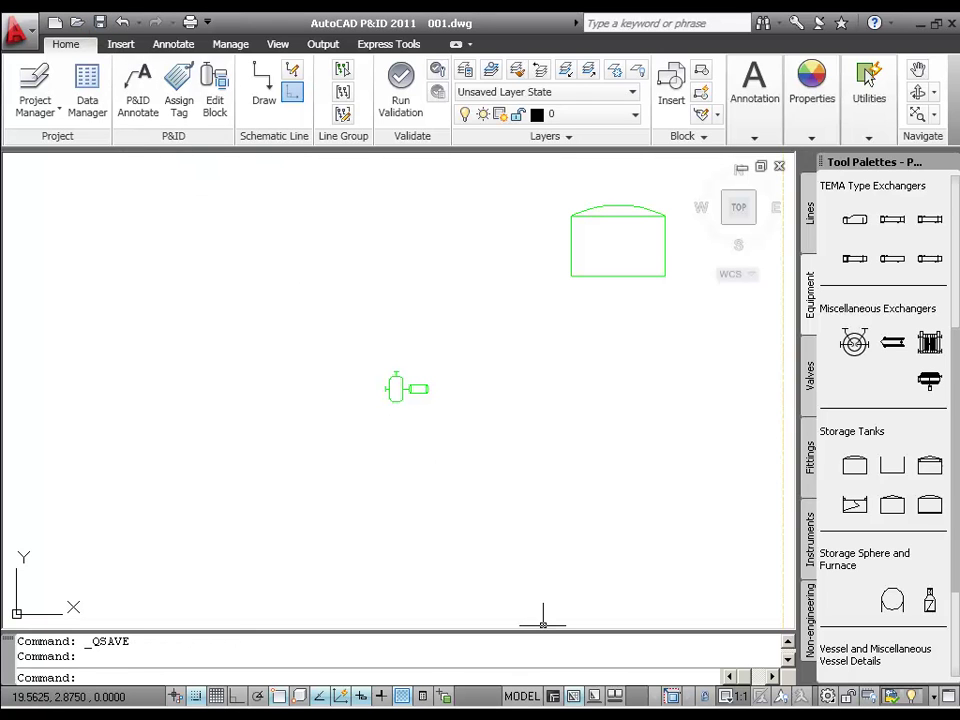
Draw a schematic line from the pump's top nozzle upward and across to the tank's left side, and save the drawing
click(264, 88)
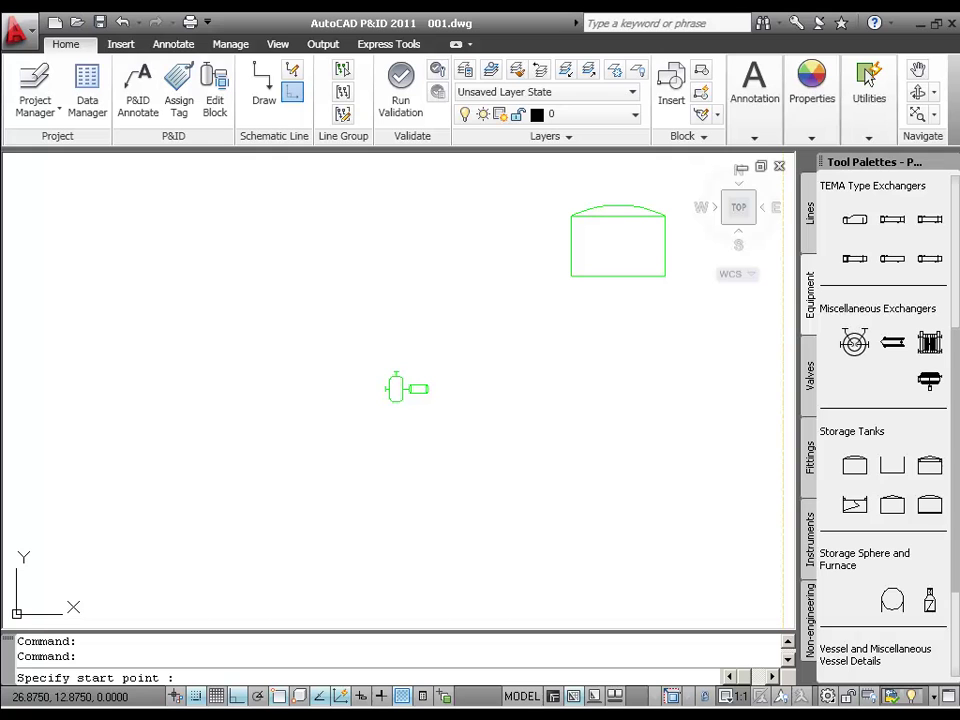
click(811, 222)
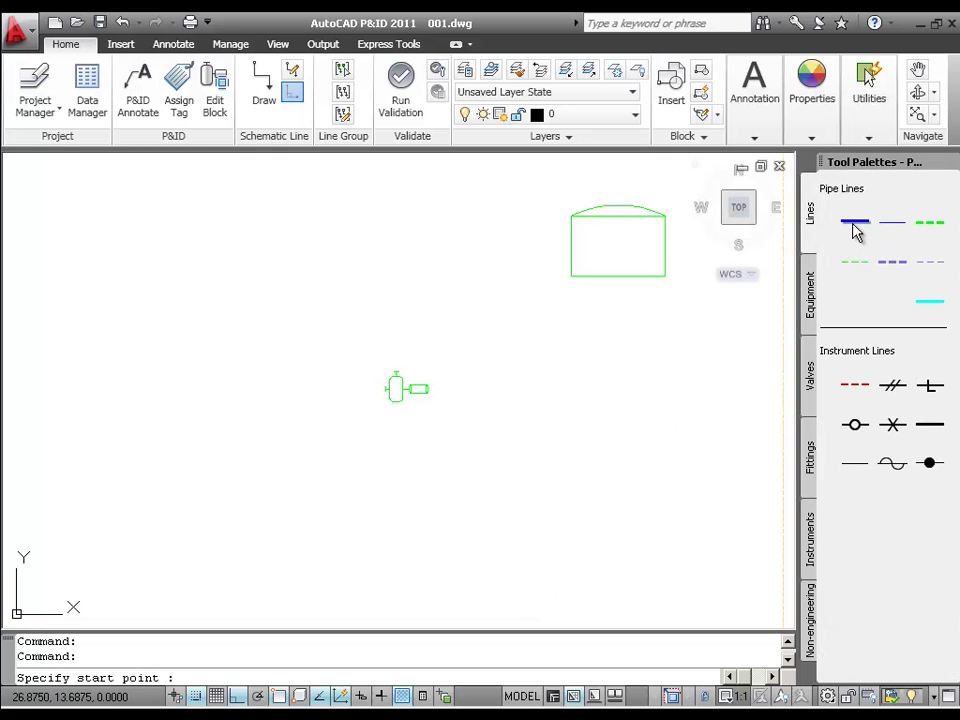
click(396, 377)
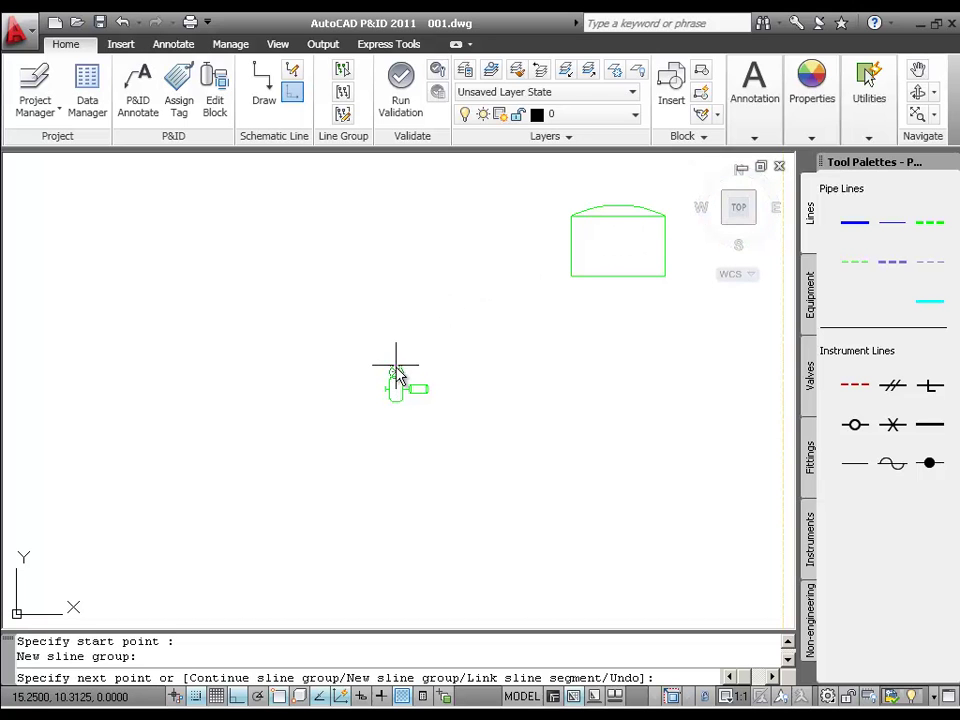
click(395, 259)
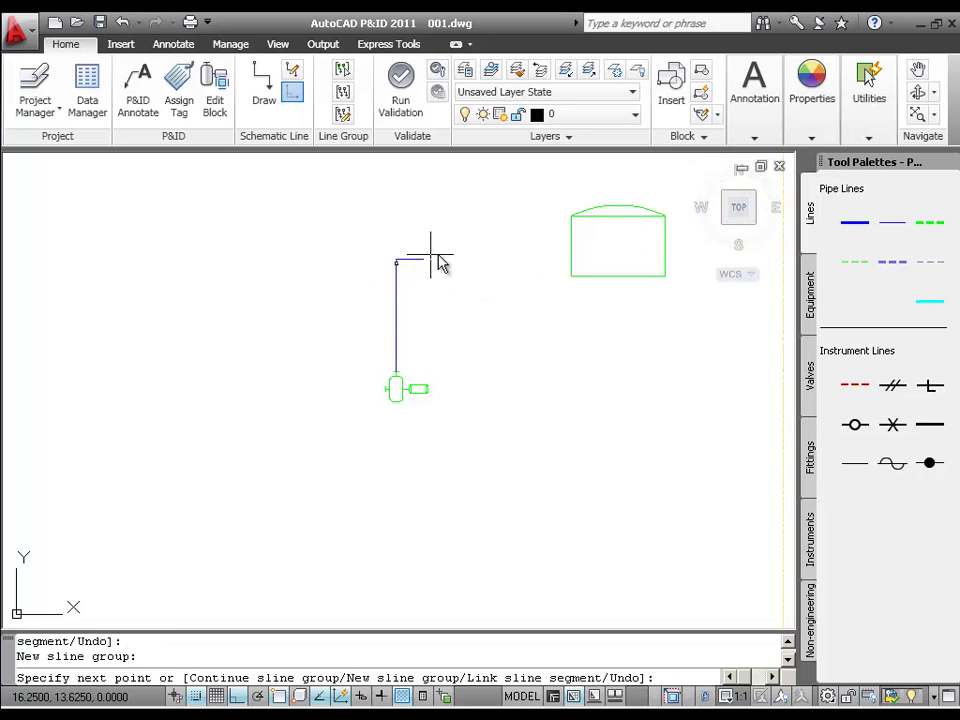
click(563, 258)
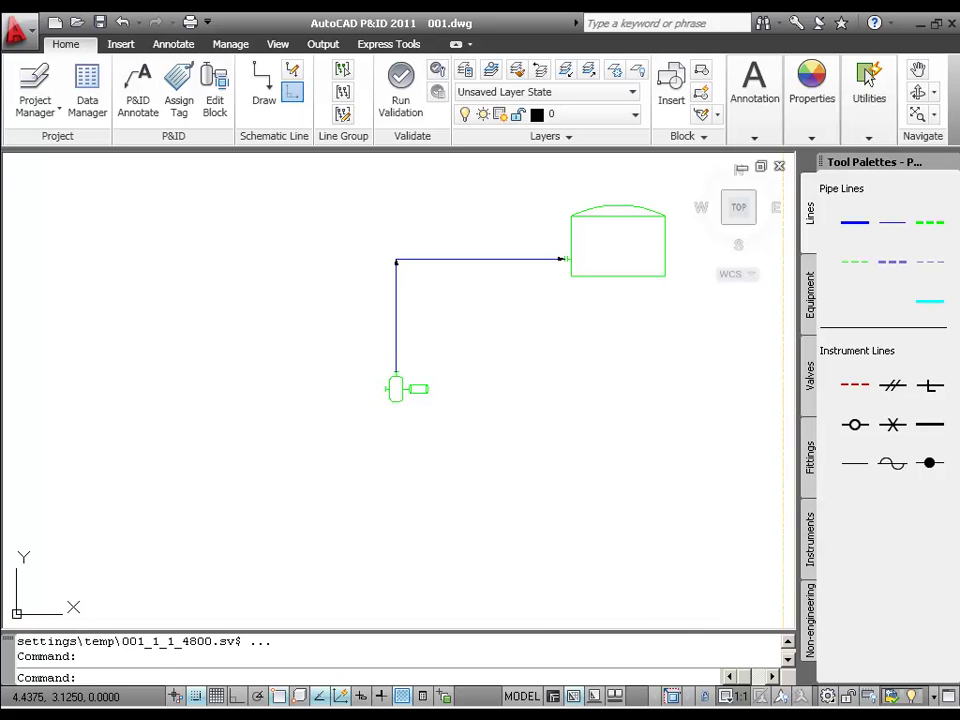
click(101, 24)
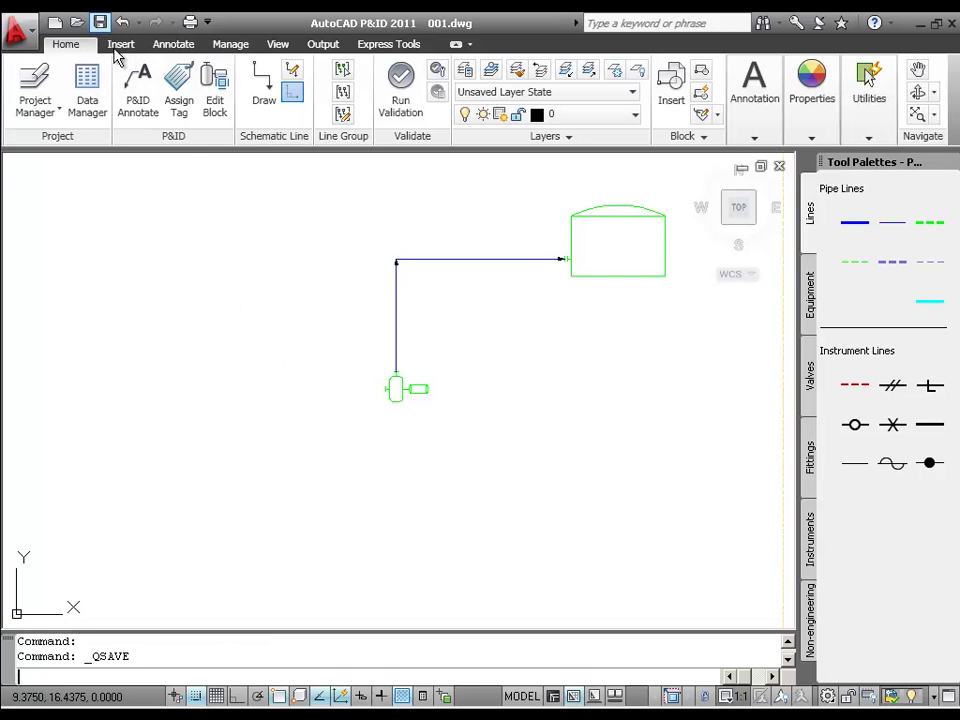
Exclude Lines, Polylines, Circles, Annotations and Blocks under Base AutoCAD objects from P&ID validation, review the category descriptions, and accept the settings
click(437, 71)
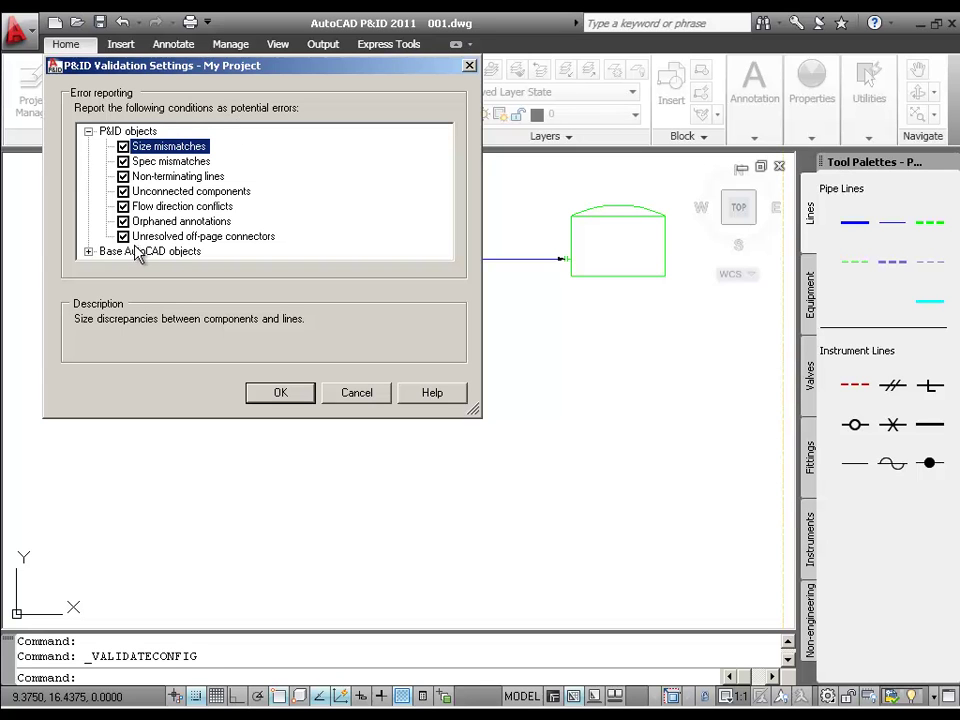
click(87, 253)
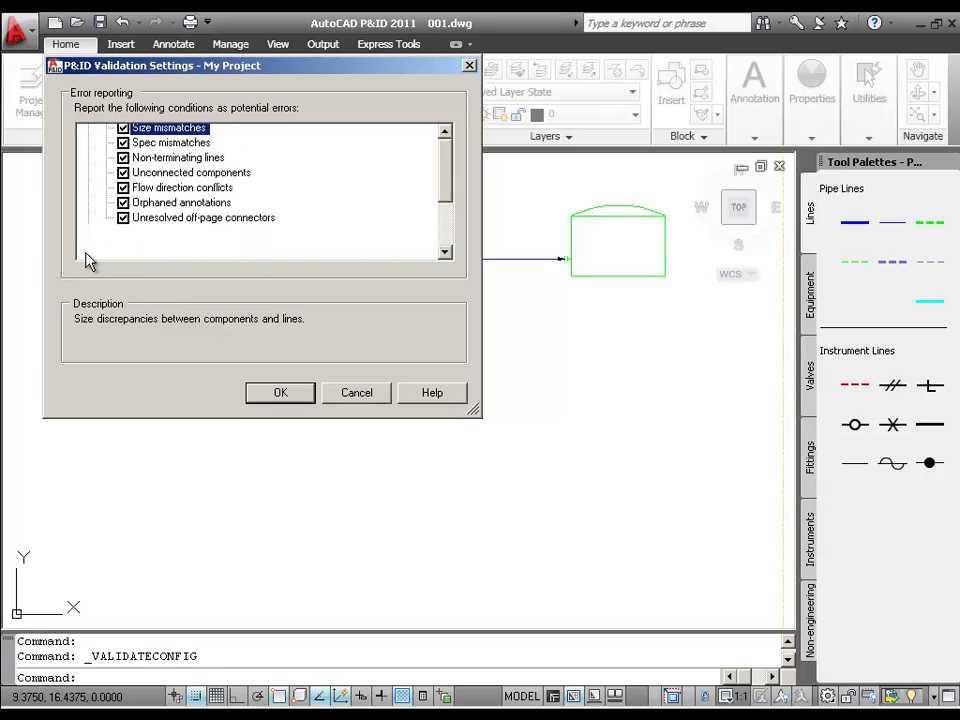
click(123, 191)
click(123, 206)
click(123, 221)
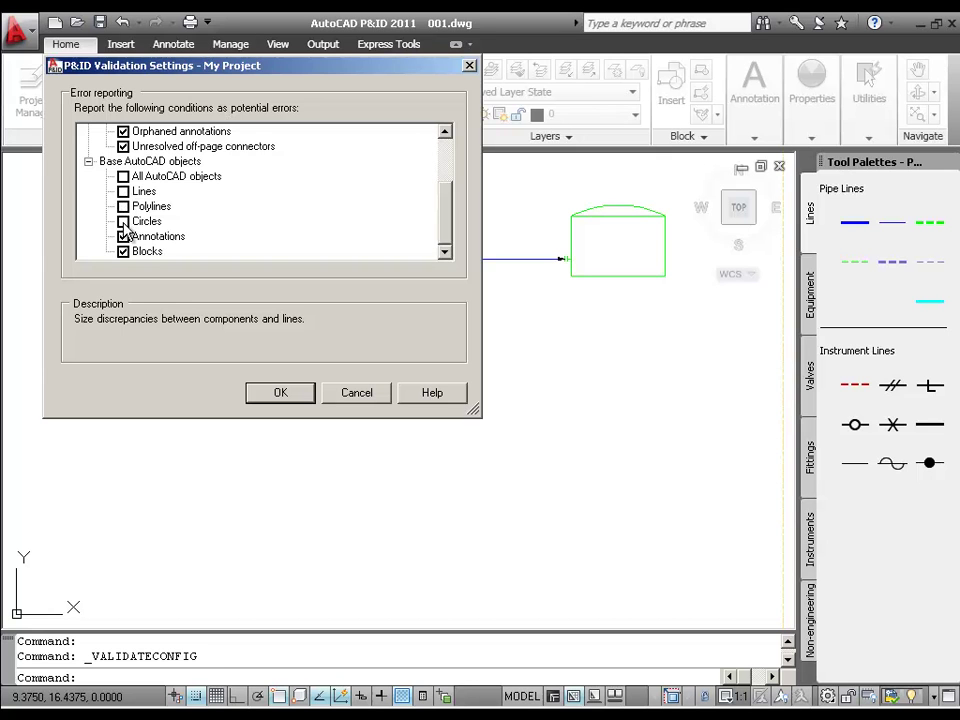
click(123, 236)
click(123, 251)
click(166, 181)
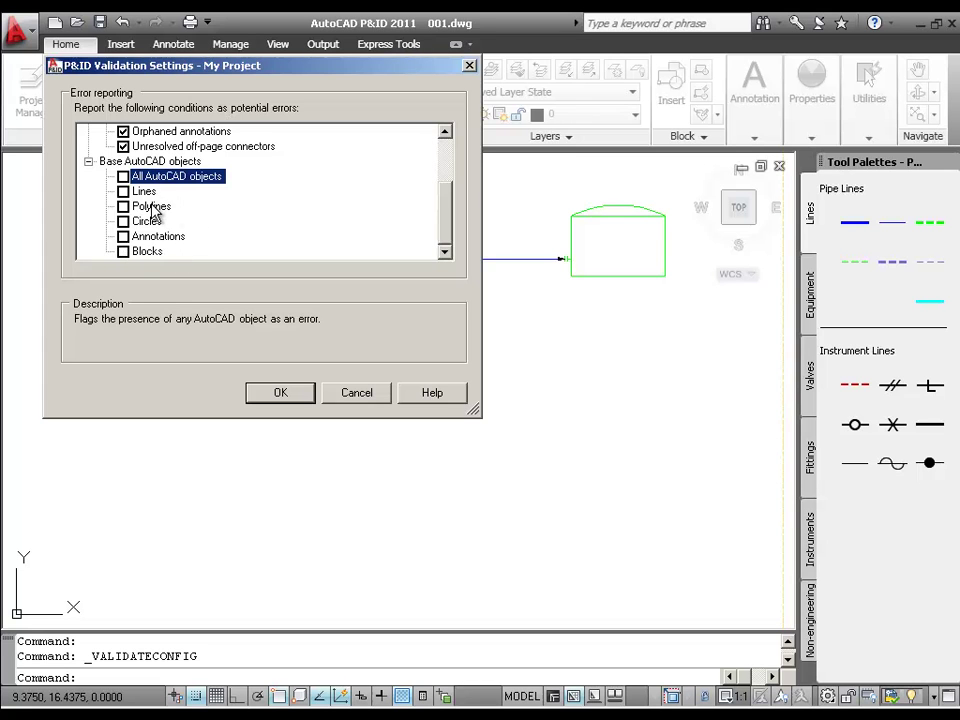
click(155, 210)
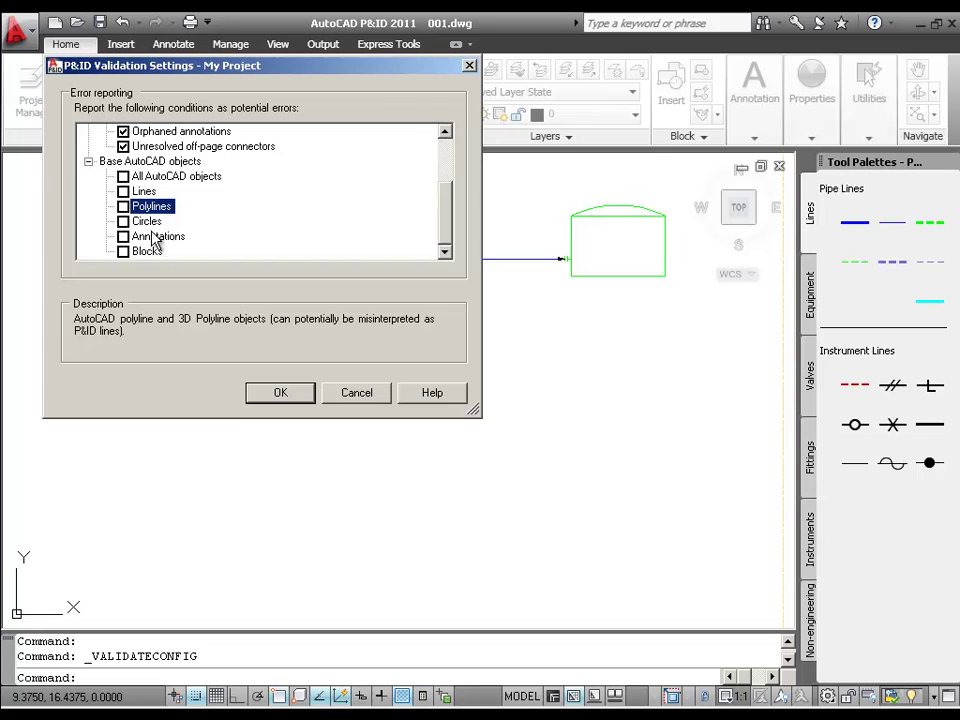
click(157, 238)
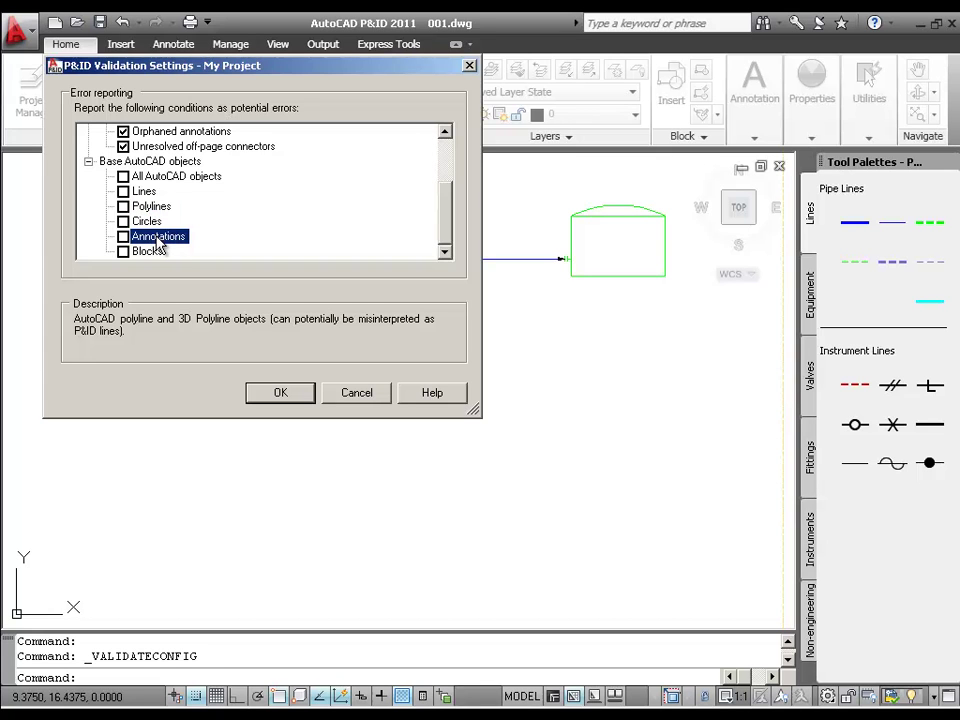
click(150, 162)
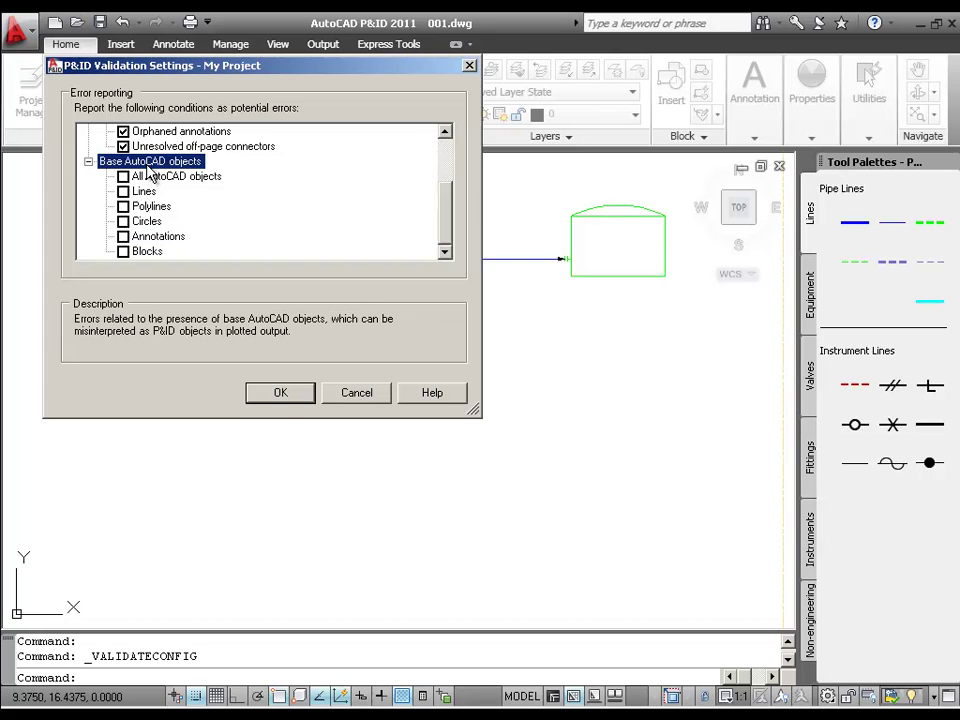
click(298, 401)
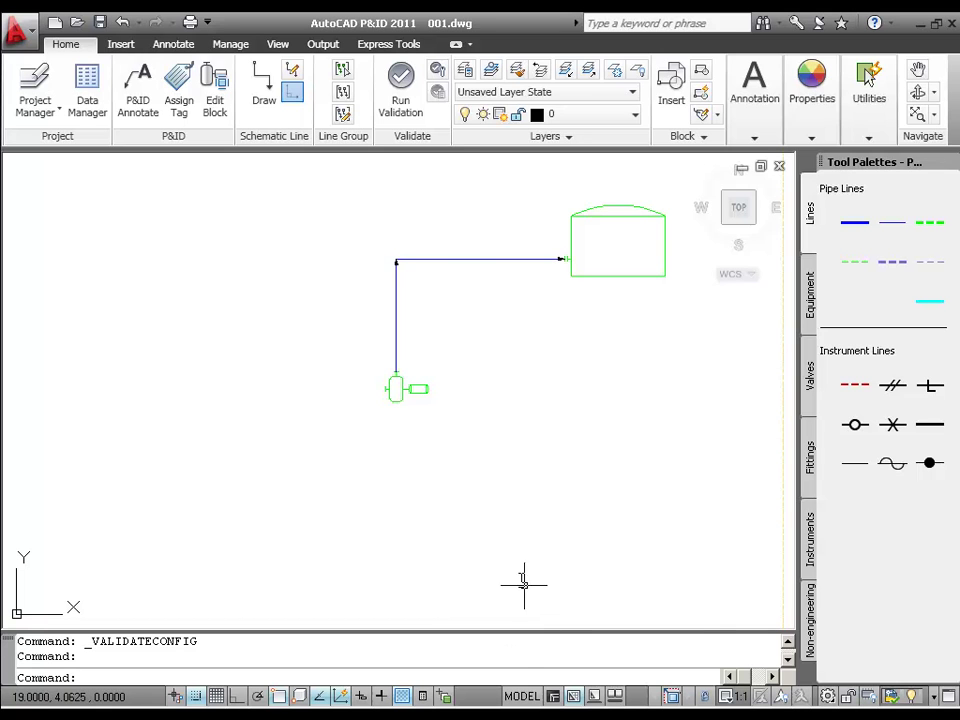
Run validation on the drawing and inspect the component P-? listed under Unconnected components, closing the validation summary
click(400, 88)
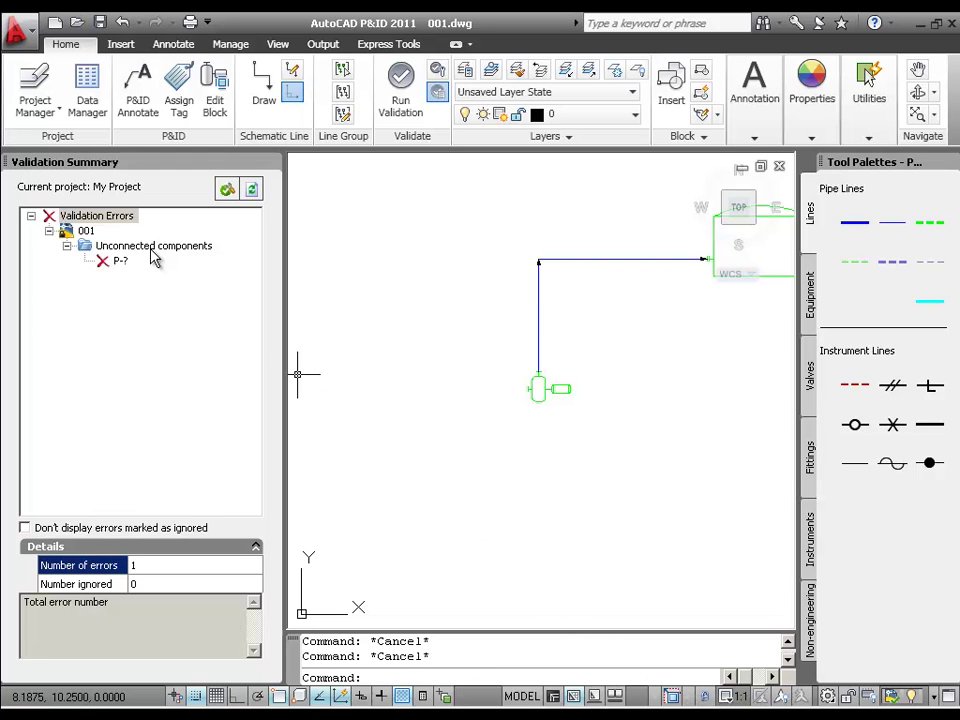
click(119, 266)
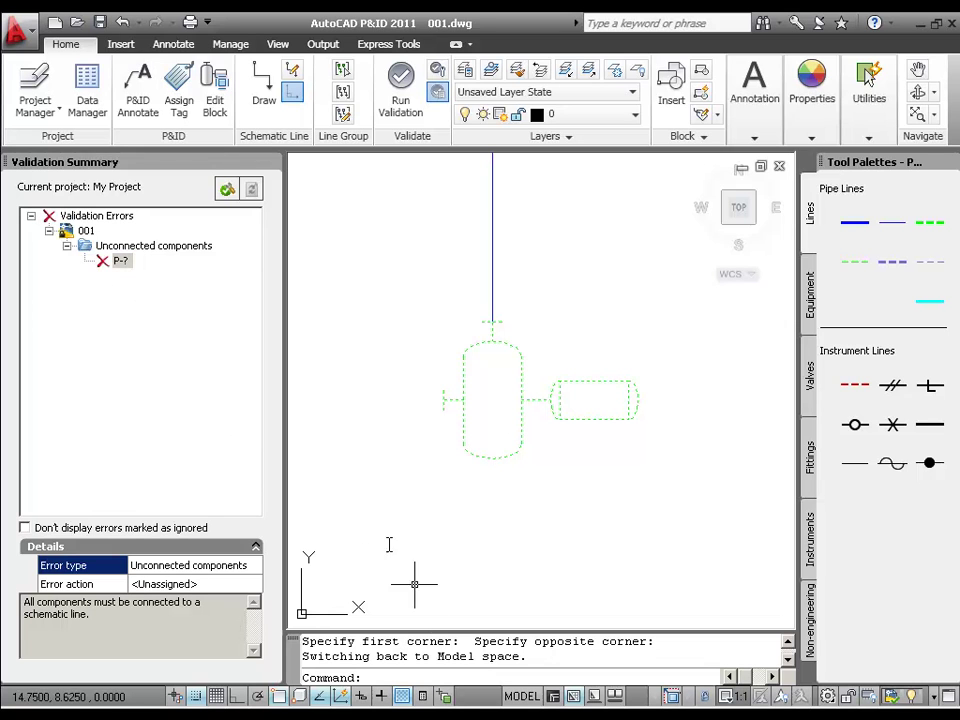
click(270, 162)
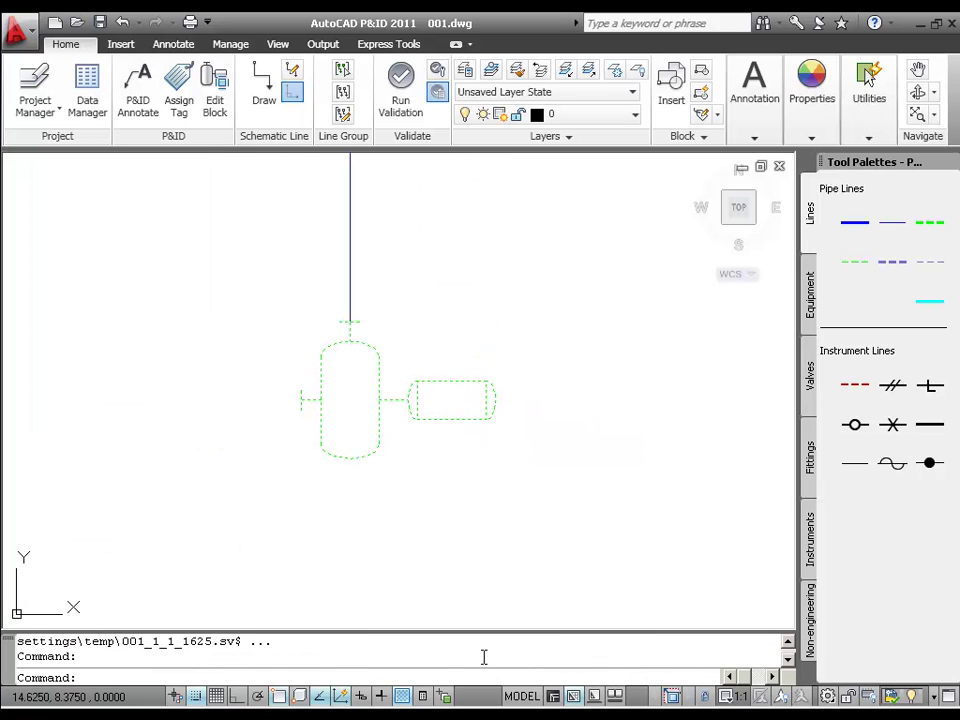
Save the drawing and place a second dome-roof storage tank to the left of the pump at the default scale, untagged
scroll(512, 328, down, 2)
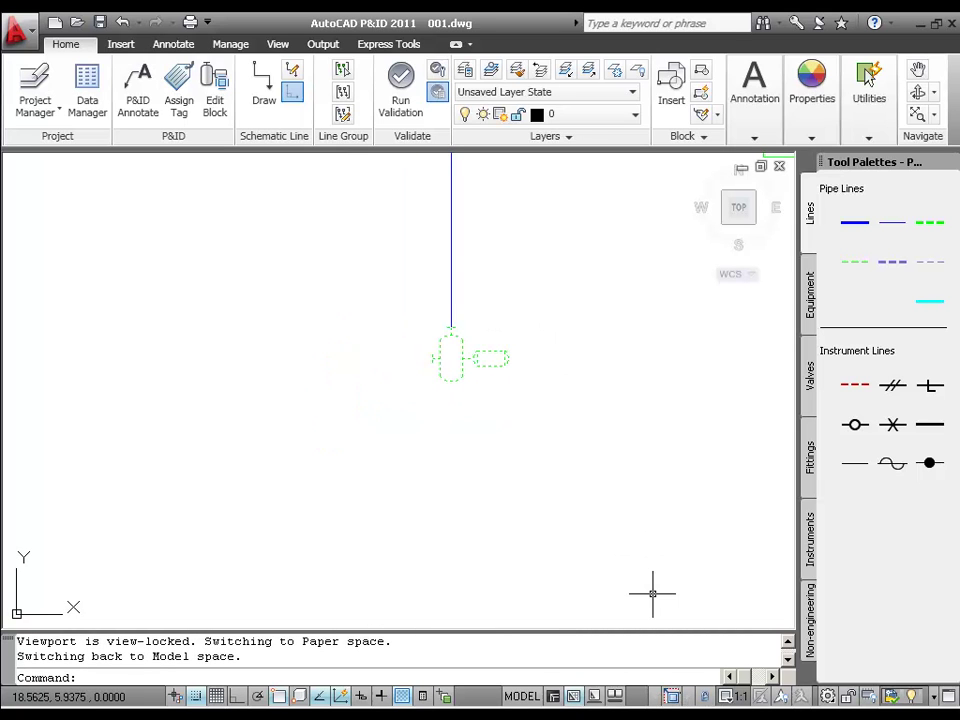
key(ctrl+s)
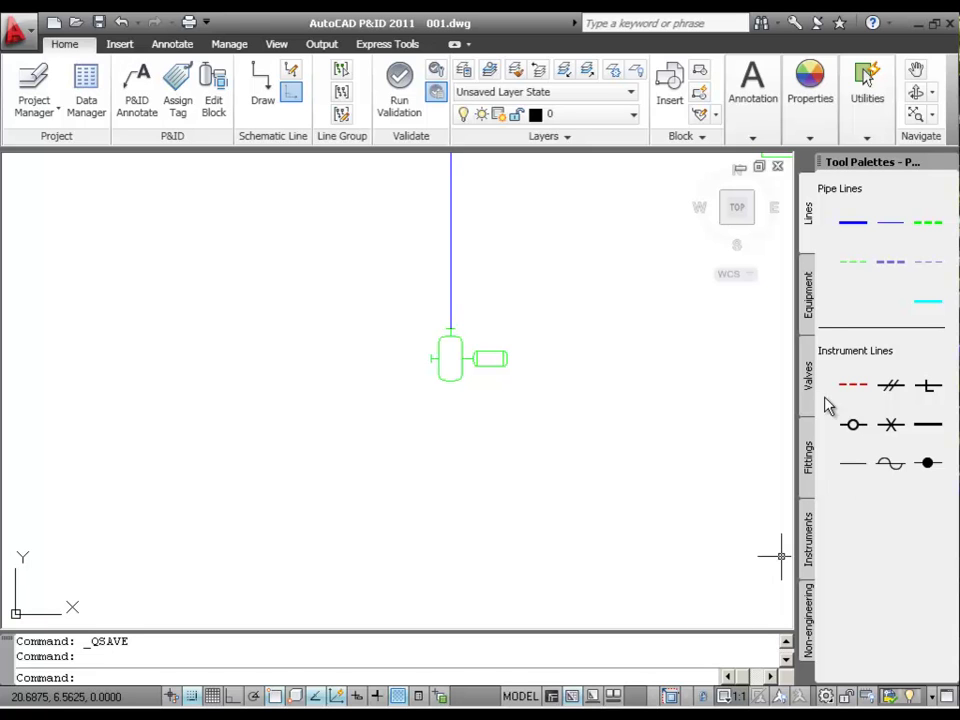
click(811, 313)
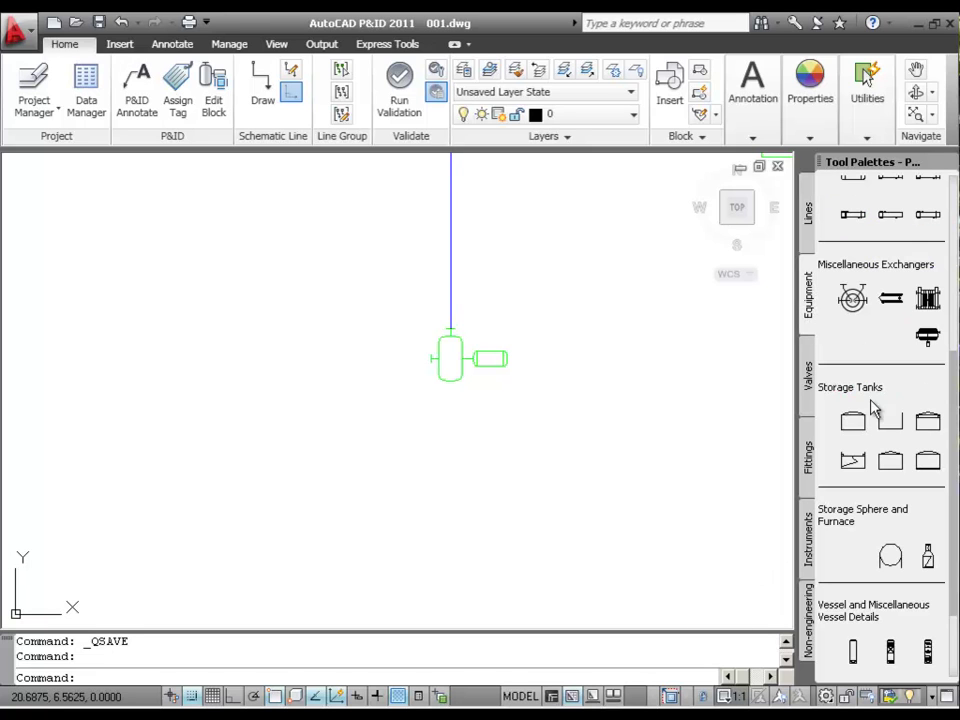
click(852, 423)
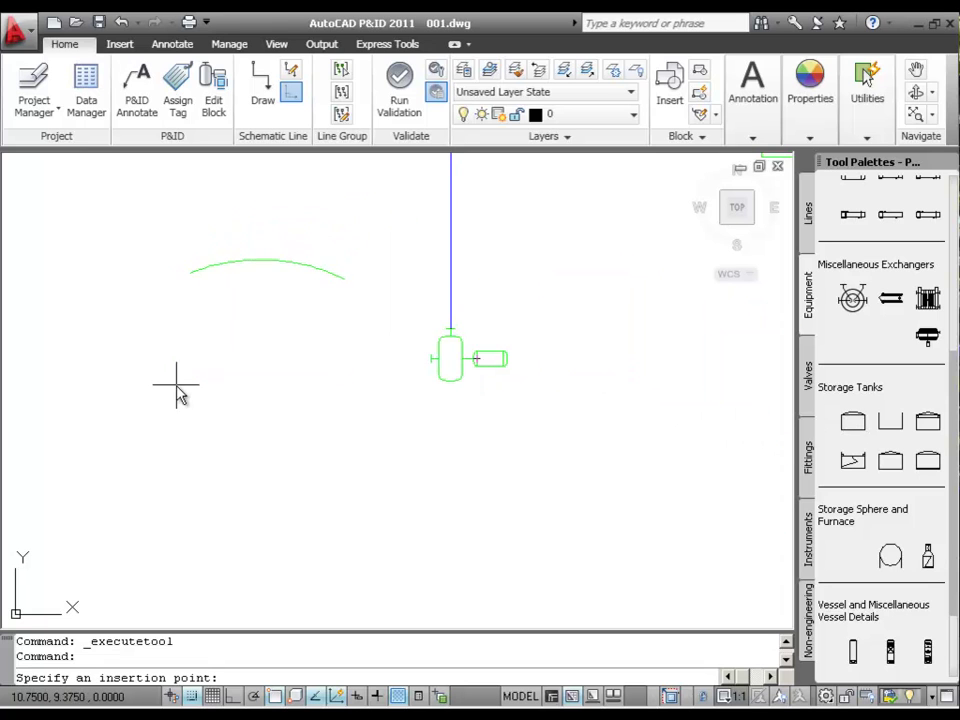
click(119, 405)
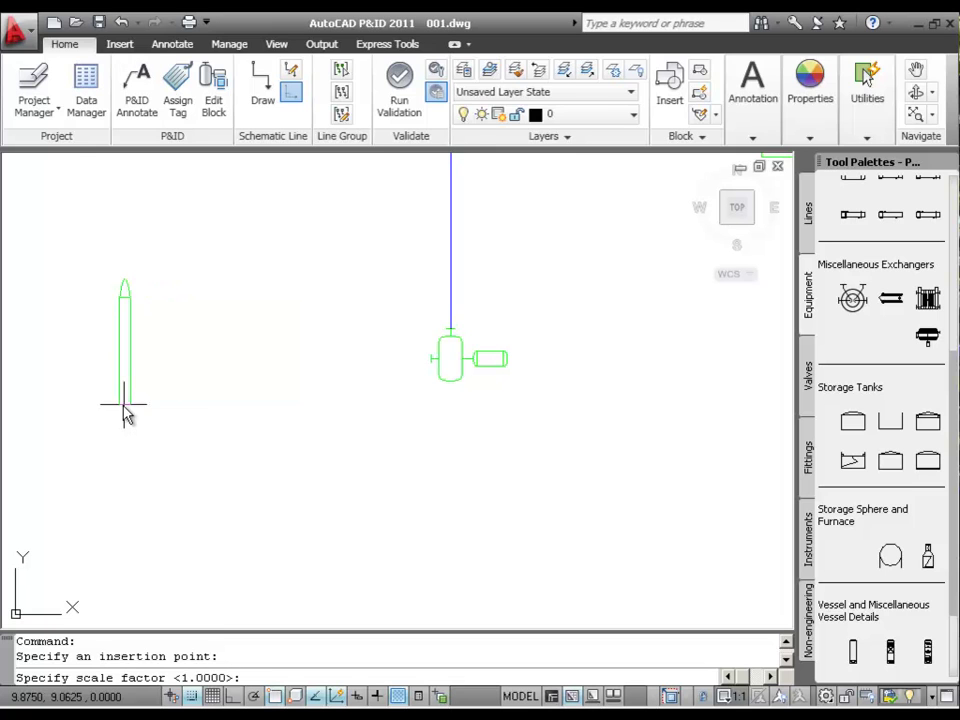
click(124, 406)
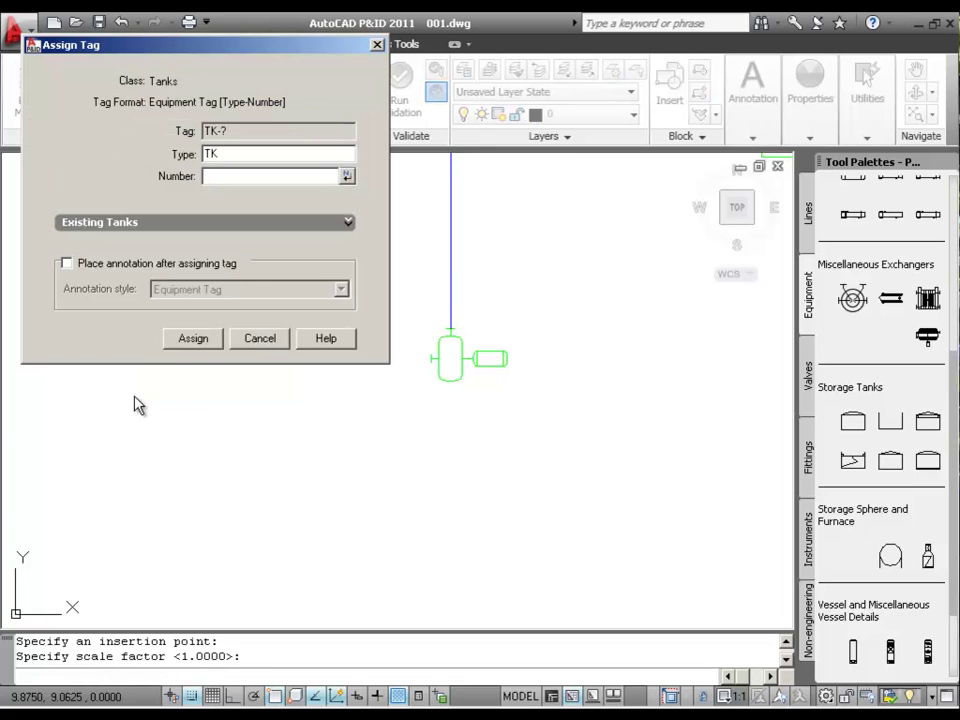
click(249, 343)
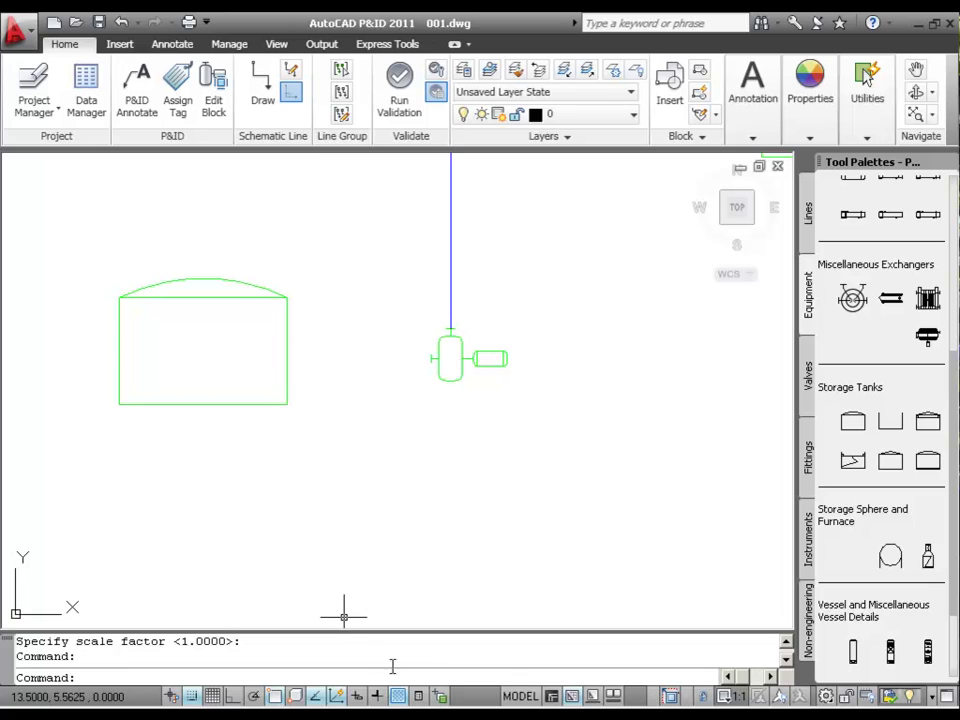
Draw a thick blue pipe line from the lower tank's right side, stepping down to the pump's left nozzle, and save the drawing
click(811, 220)
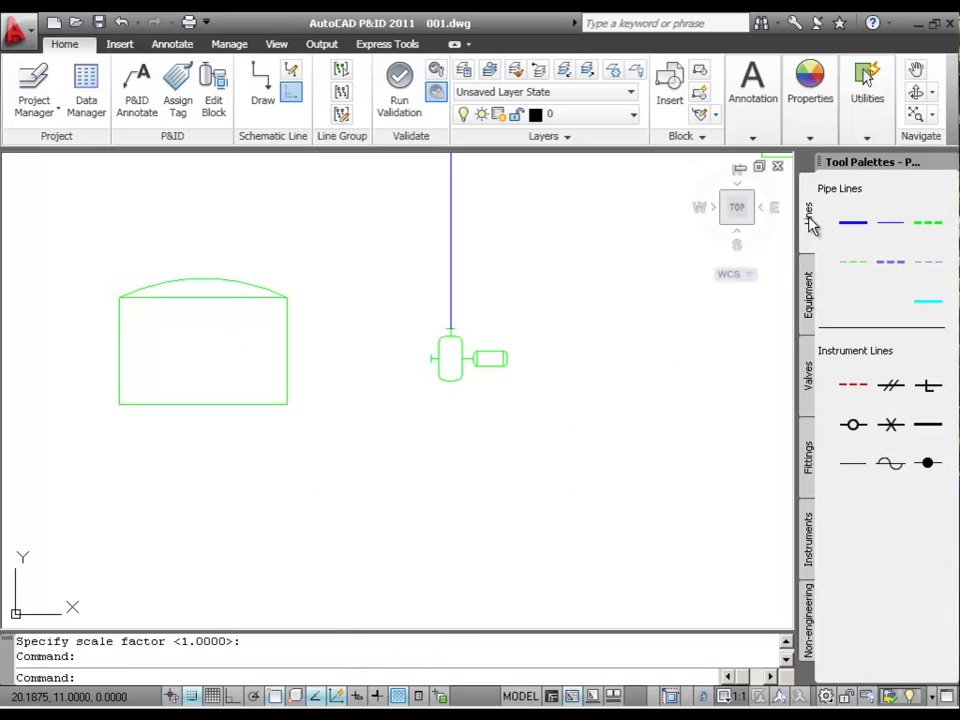
click(864, 226)
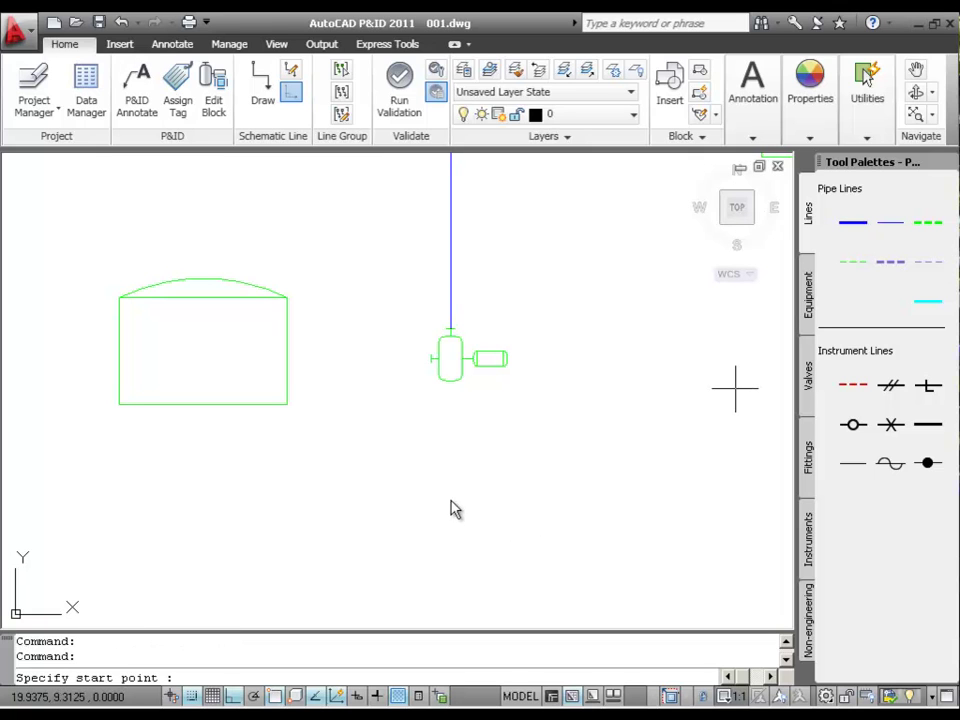
click(286, 332)
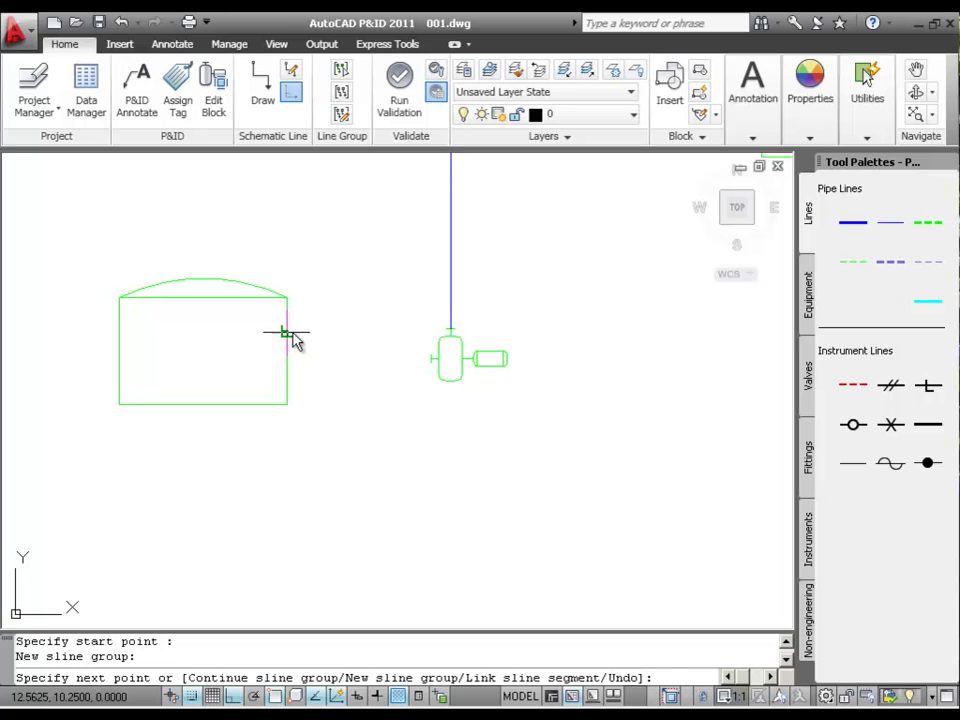
click(364, 333)
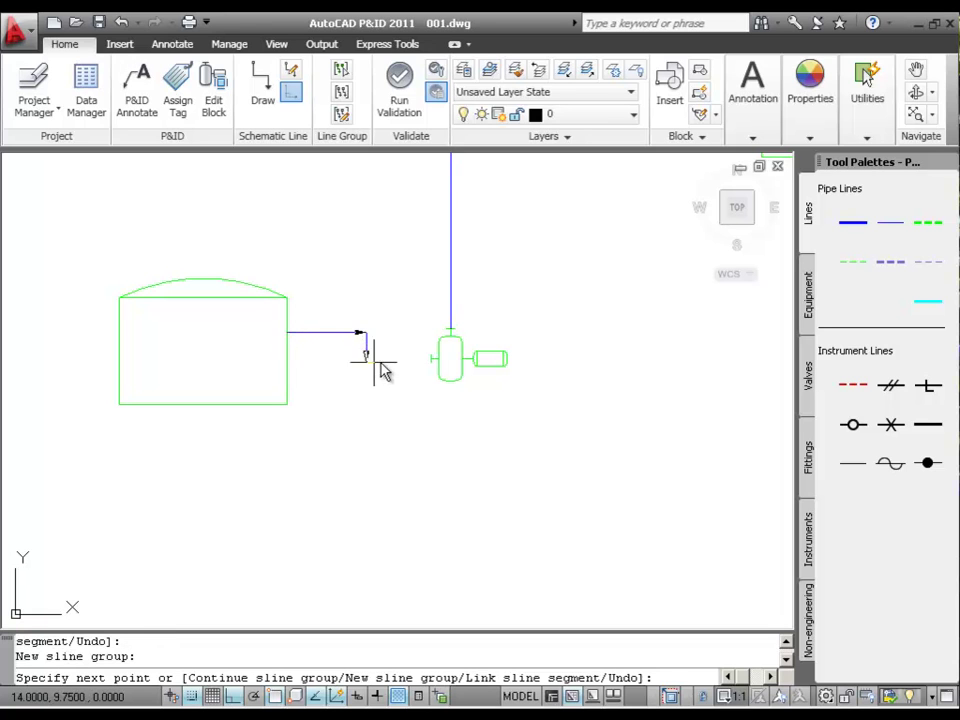
click(431, 359)
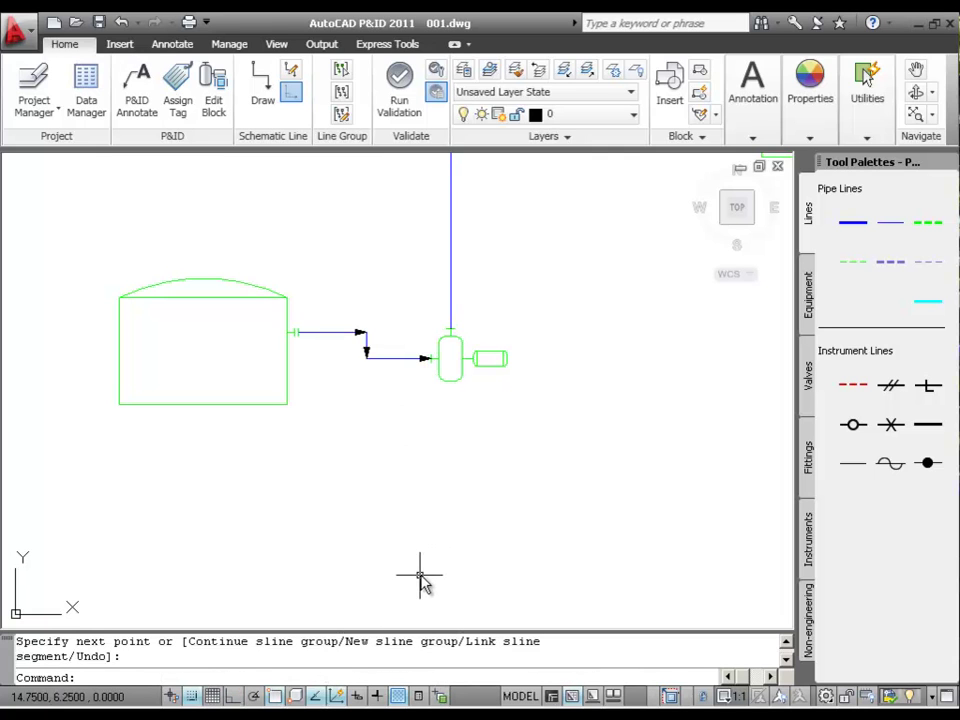
key(ctrl+s)
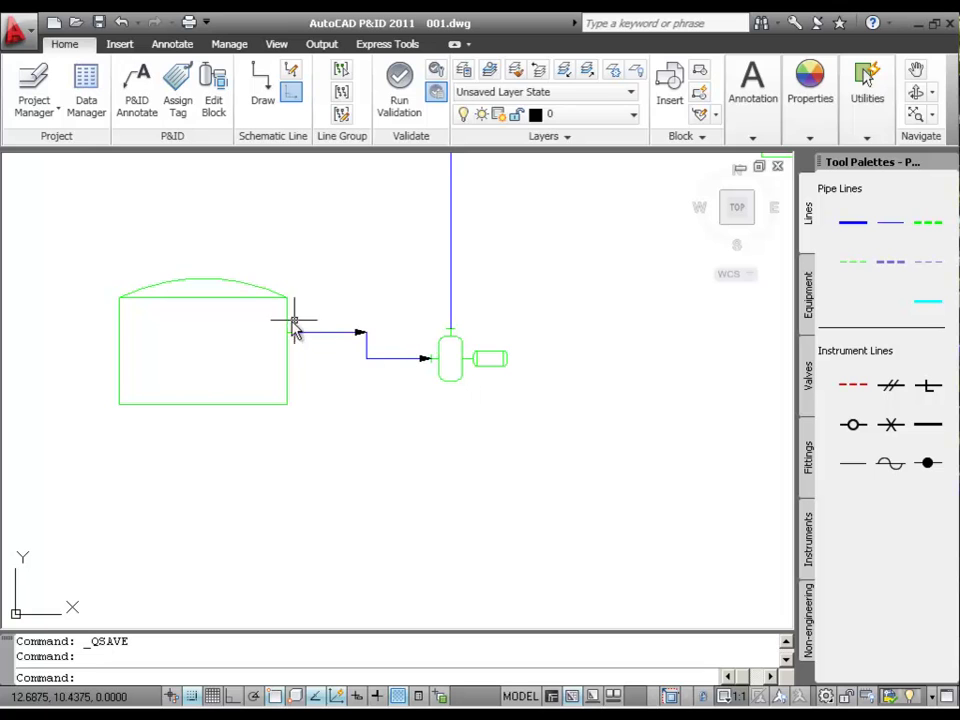
Erase the stepped pipe line between the lower tank and the pump
click(367, 347)
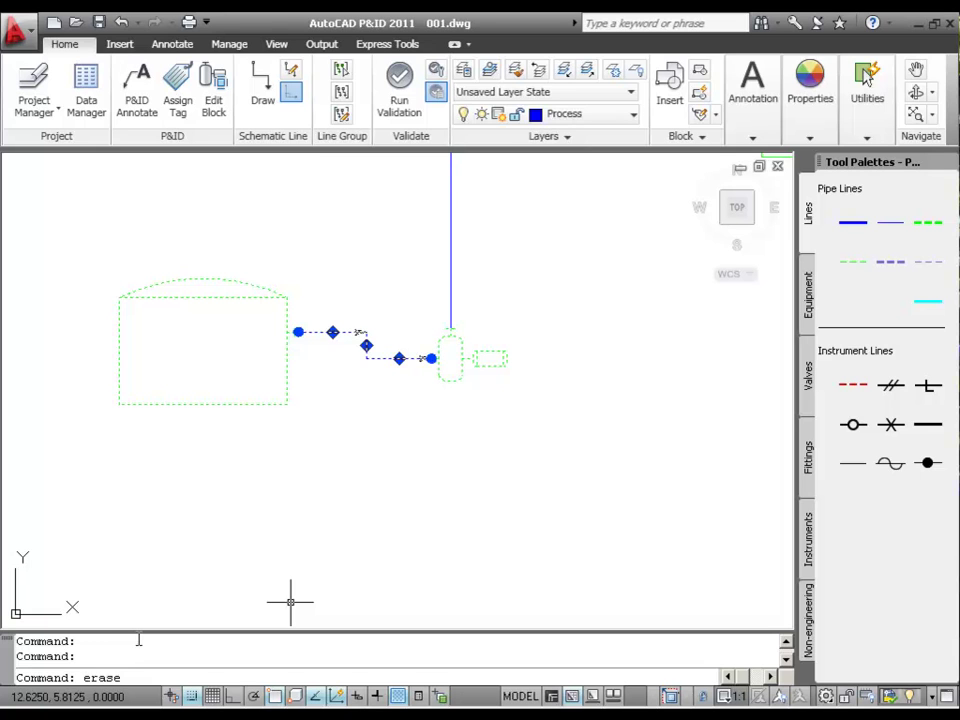
key(Return)
key(Escape)
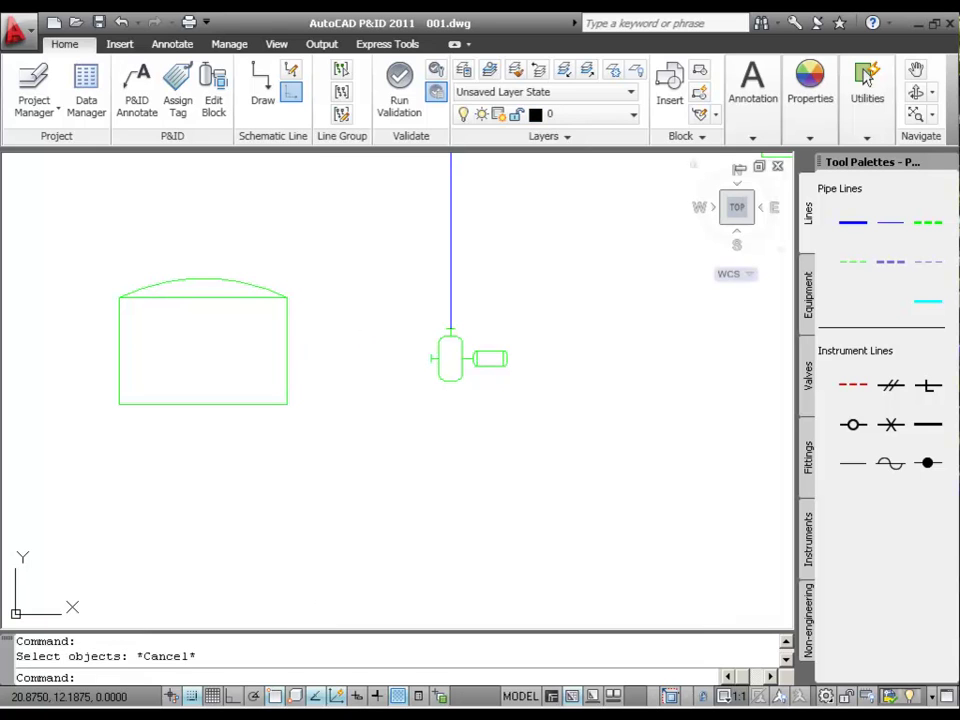
Draw a straight thick blue pipe line from the pump's left nozzle to the lower tank's right side, and save the drawing
click(853, 222)
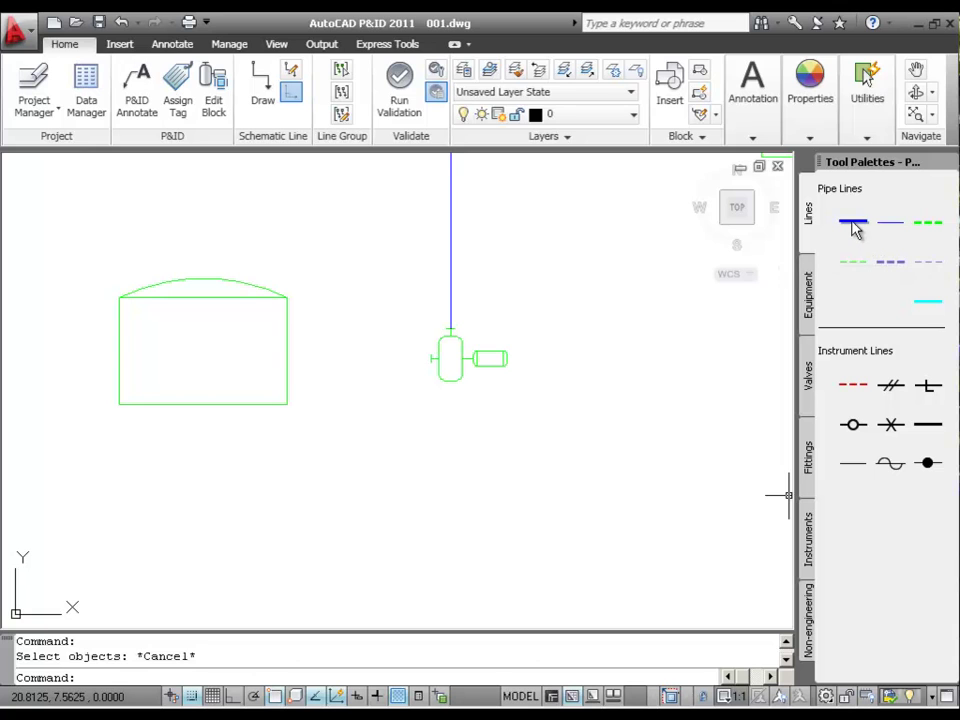
click(446, 358)
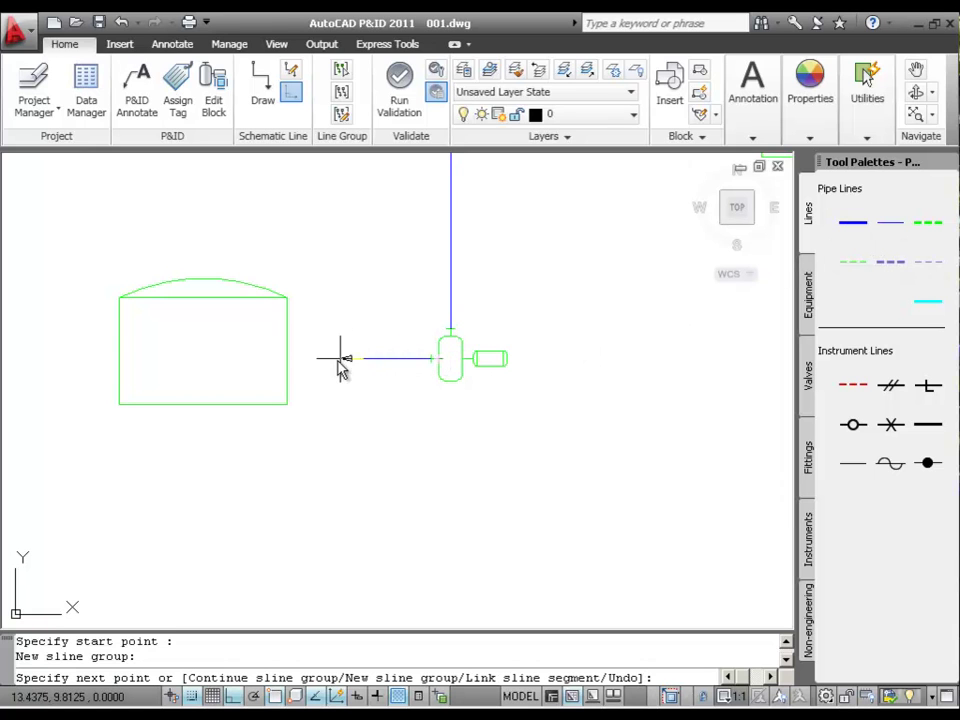
click(283, 368)
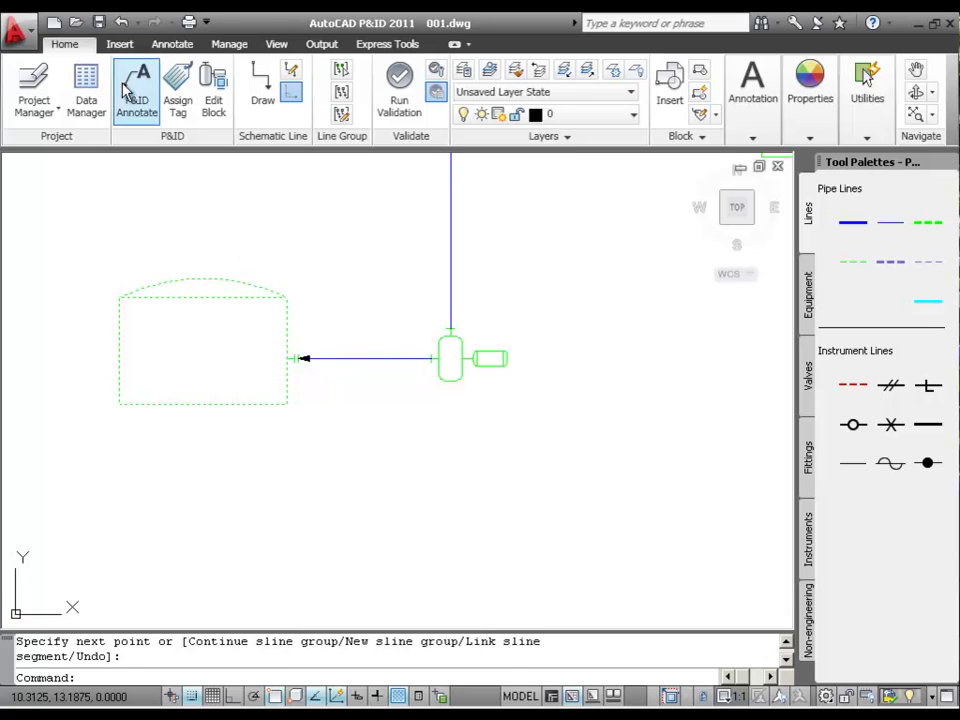
click(99, 22)
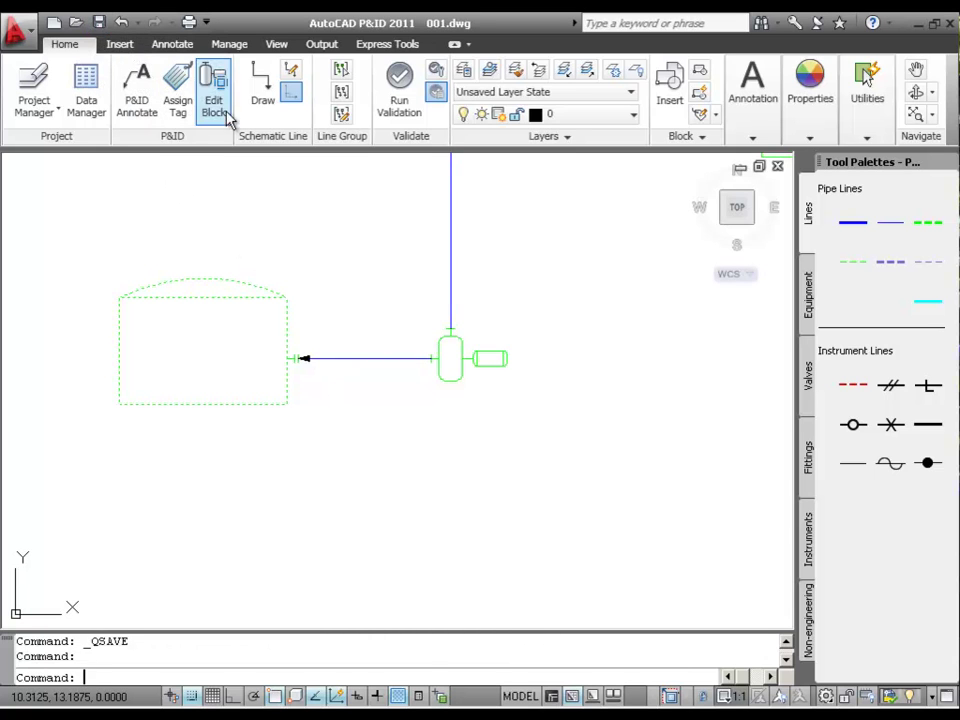
Run validation on the drawing, inspect the Flow direction conflicts category, and close the validation summary
click(400, 92)
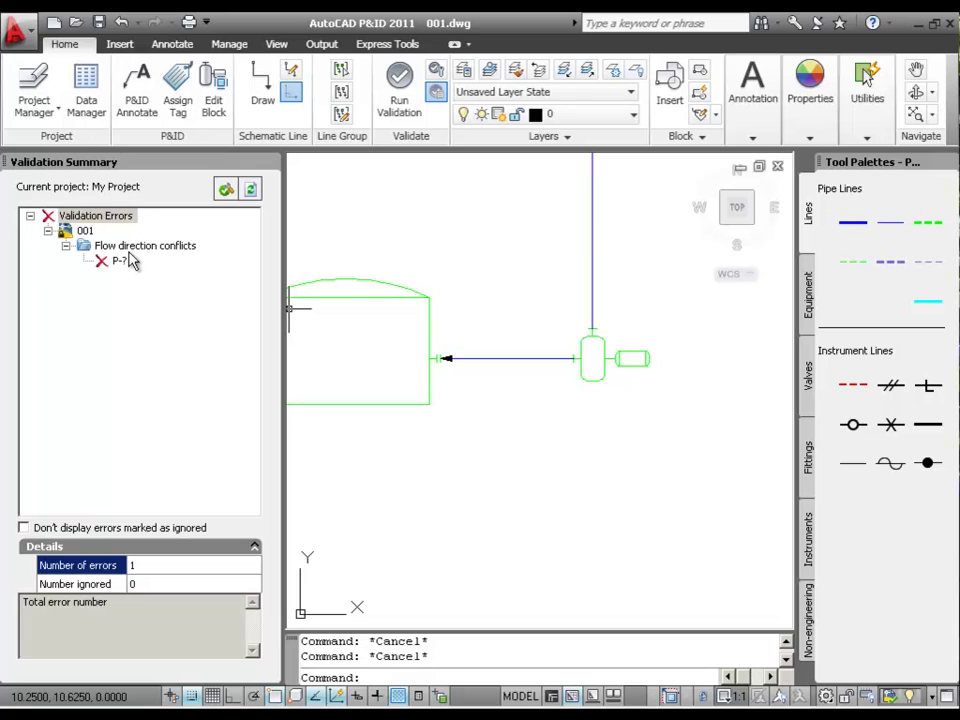
click(132, 250)
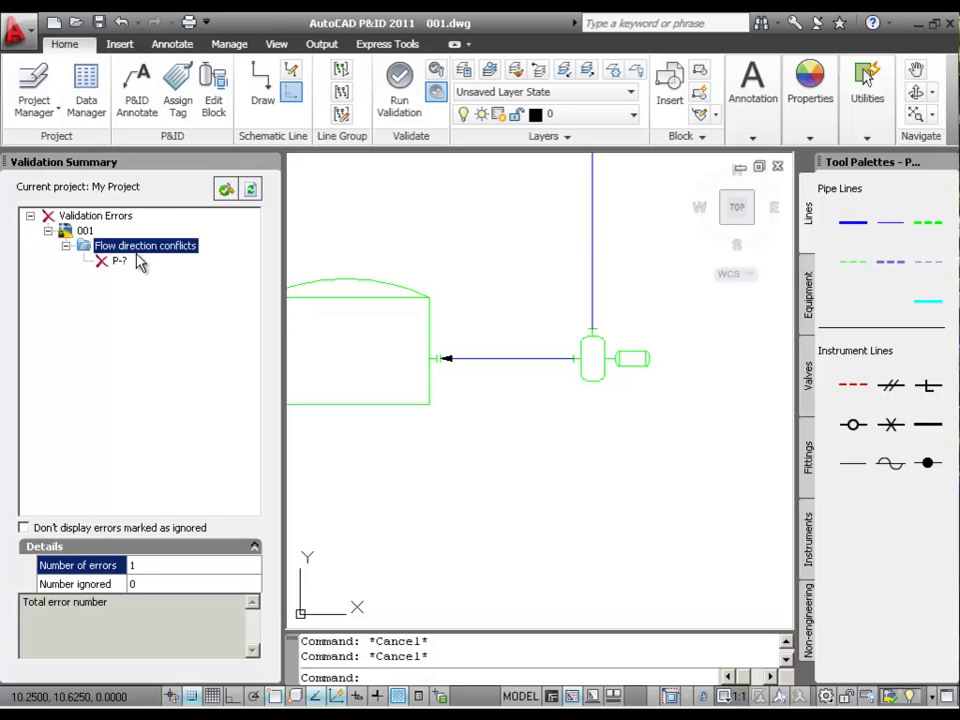
click(270, 163)
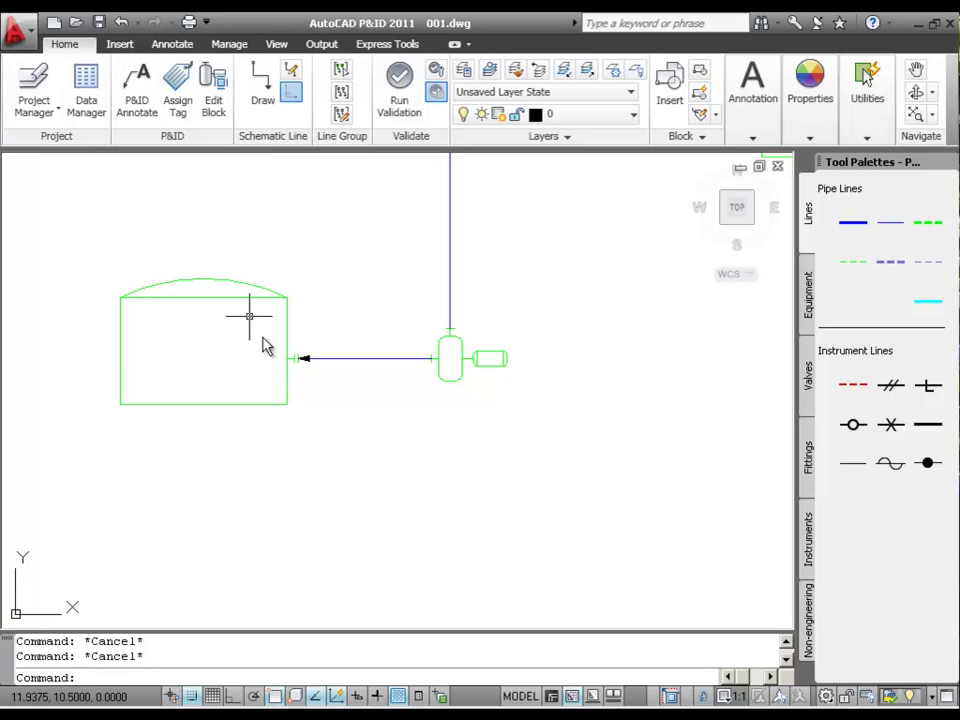
Reverse the flow of the pipe line between the lower tank and the pump, and save the drawing
click(370, 358)
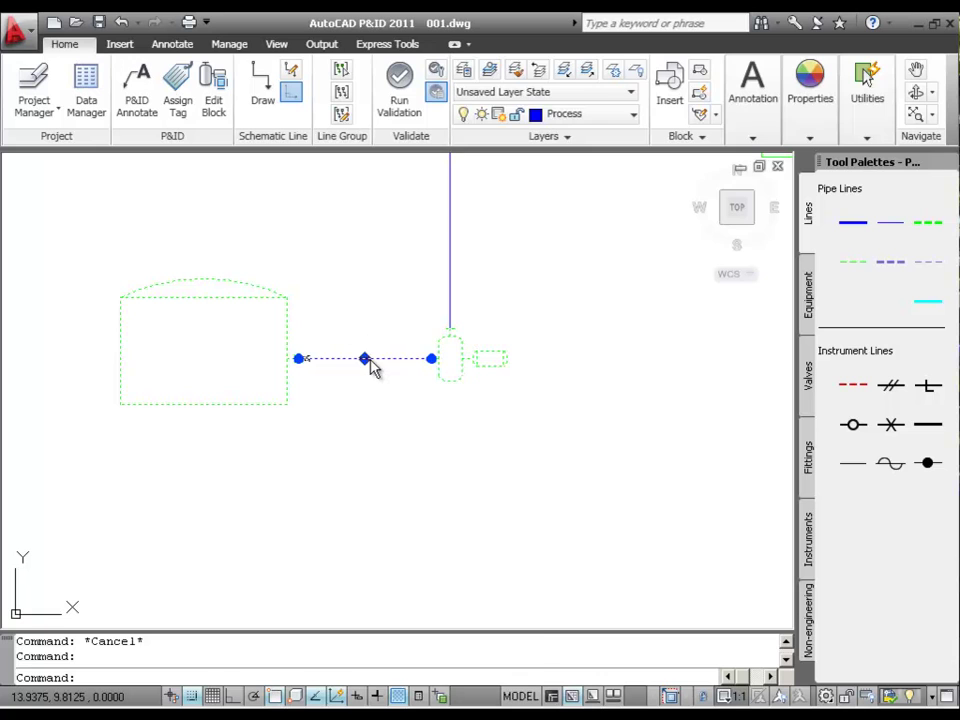
right_click(371, 364)
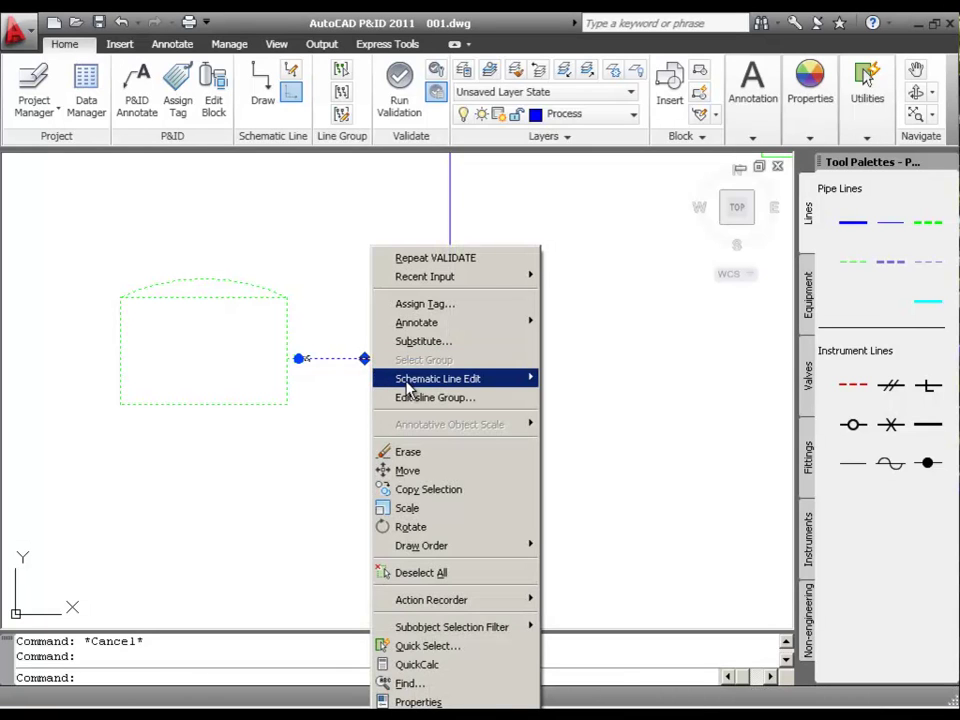
mouse_move(388, 381)
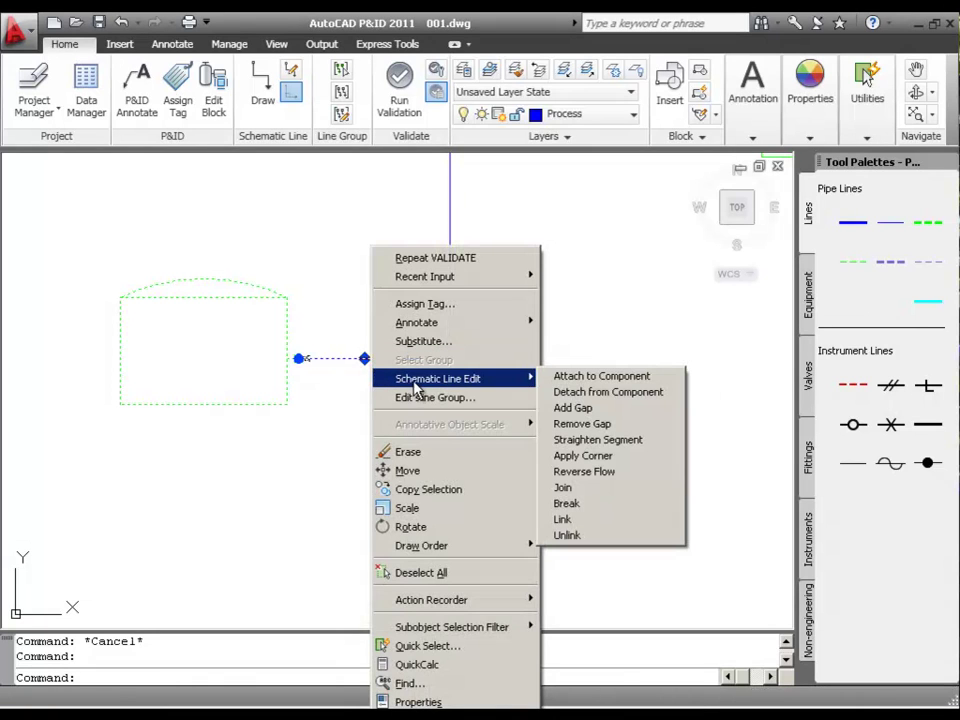
click(612, 472)
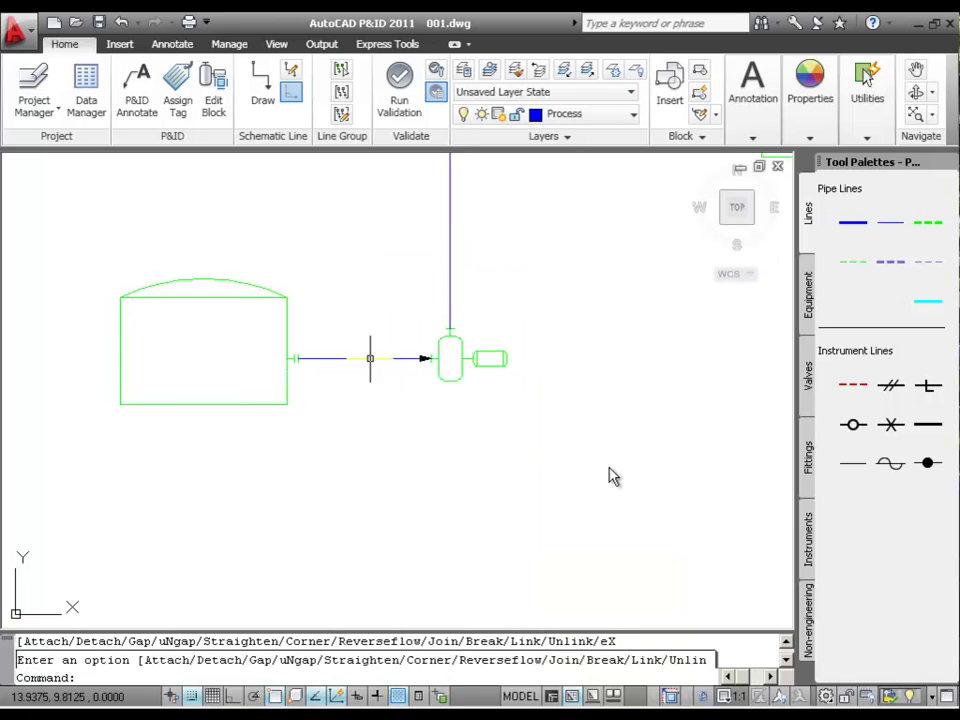
click(96, 24)
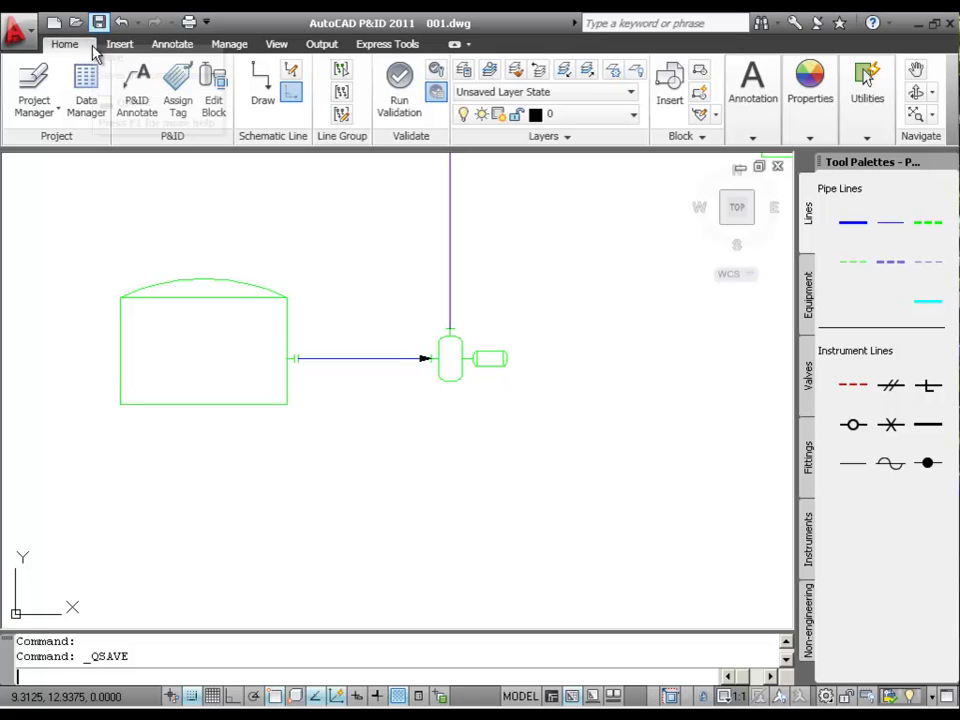
Validate the project again, dismiss the completion message, and save the drawing
click(391, 87)
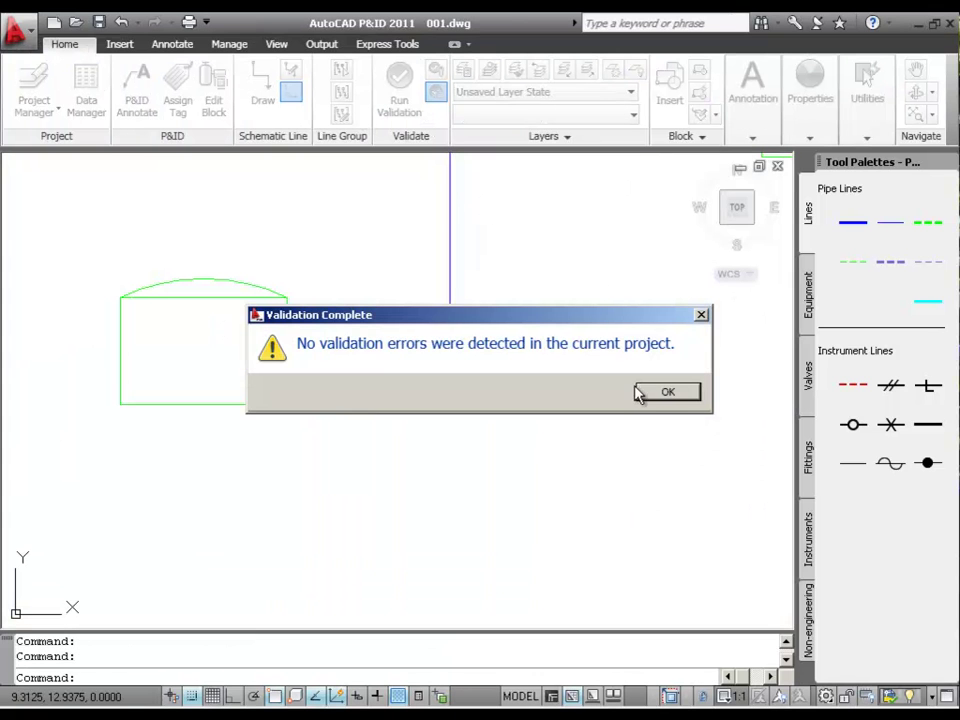
click(668, 393)
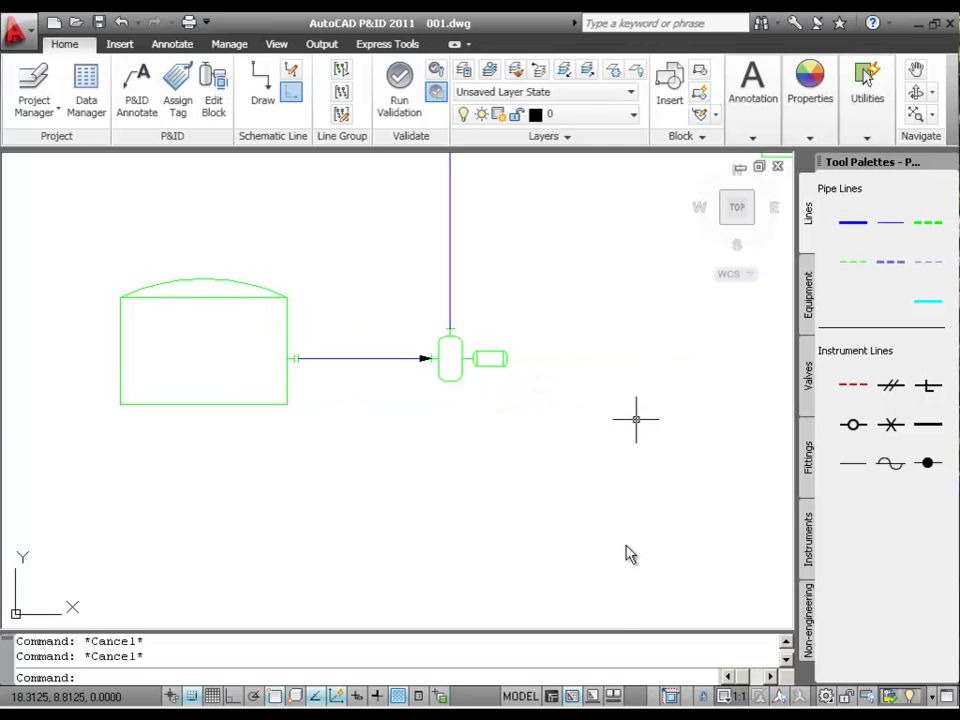
key(ctrl+s)
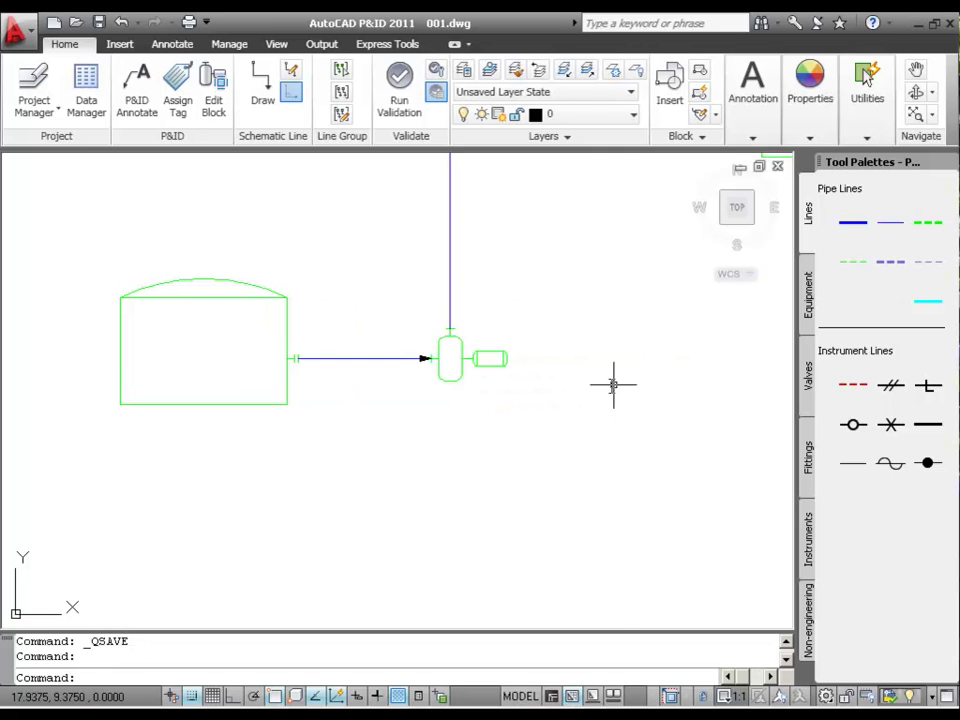
Insert a gate valve on the horizontal run of the pipe line leading to the upper tank
scroll(560, 316, down, 1)
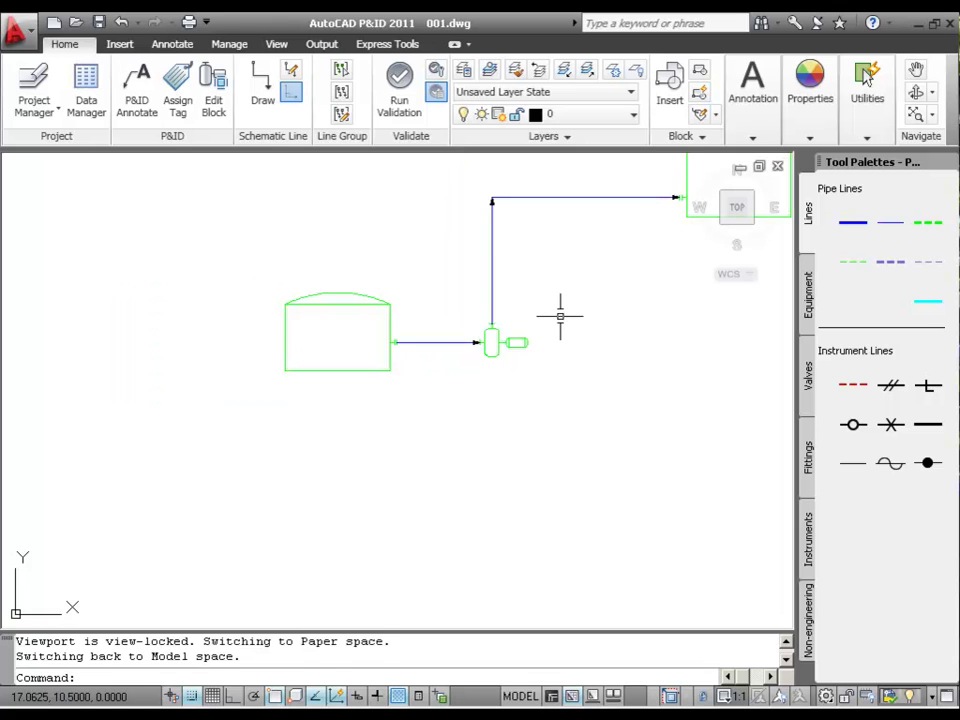
scroll(558, 312, down, 1)
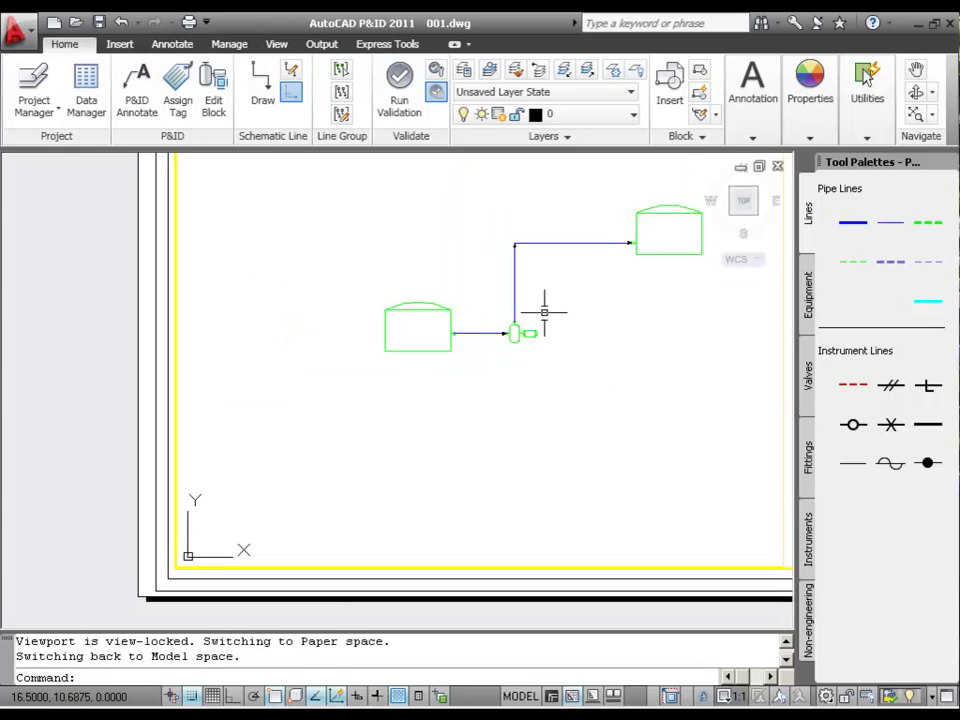
scroll(573, 245, up, 1)
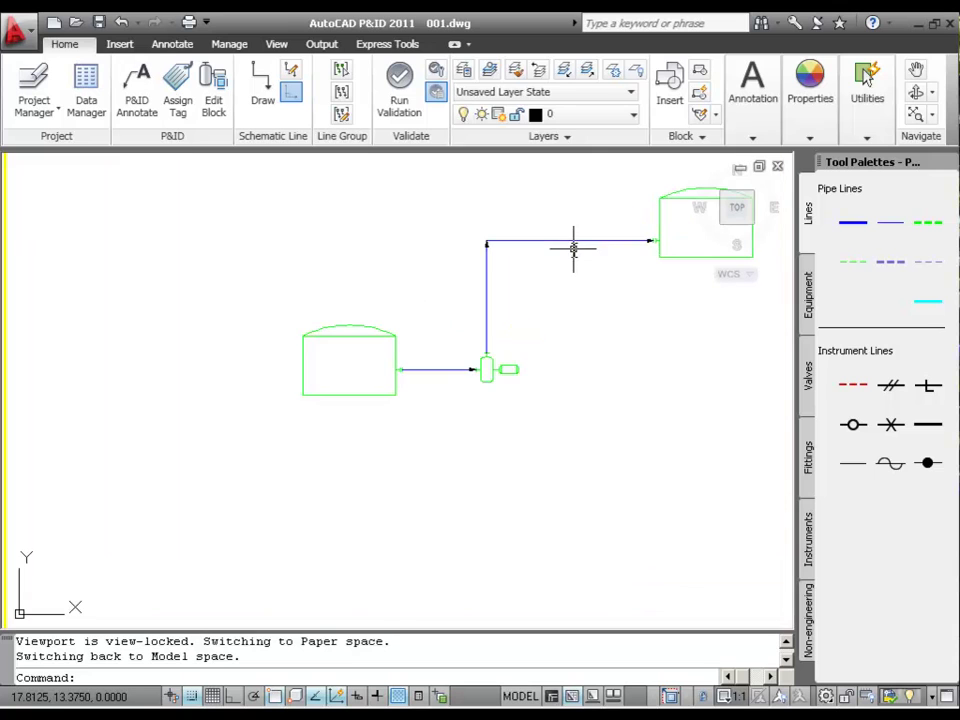
scroll(573, 250, up, 1)
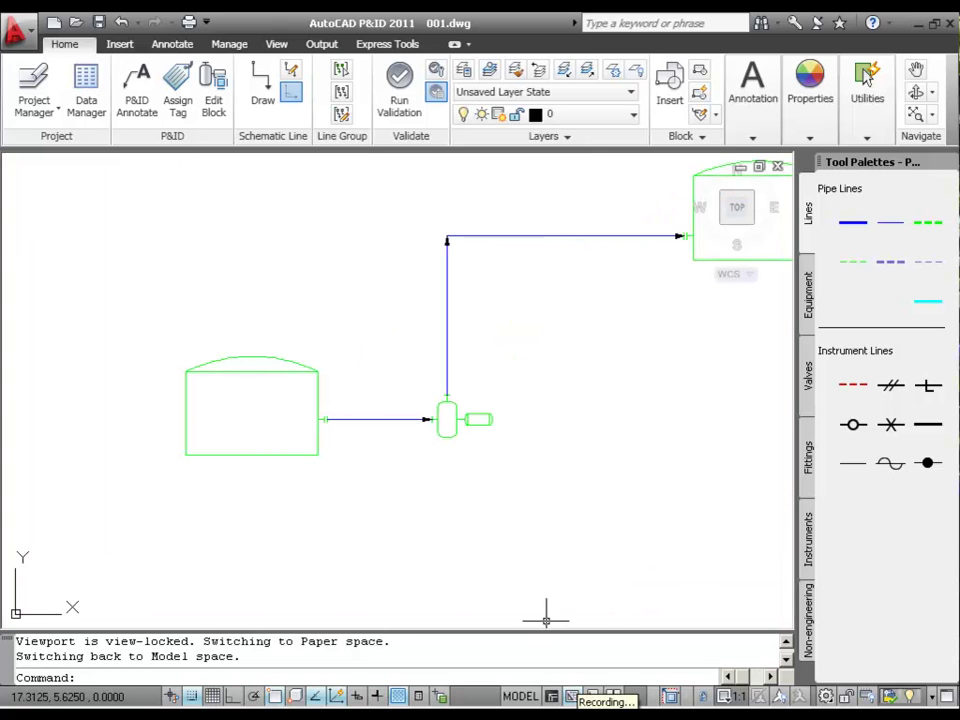
click(810, 378)
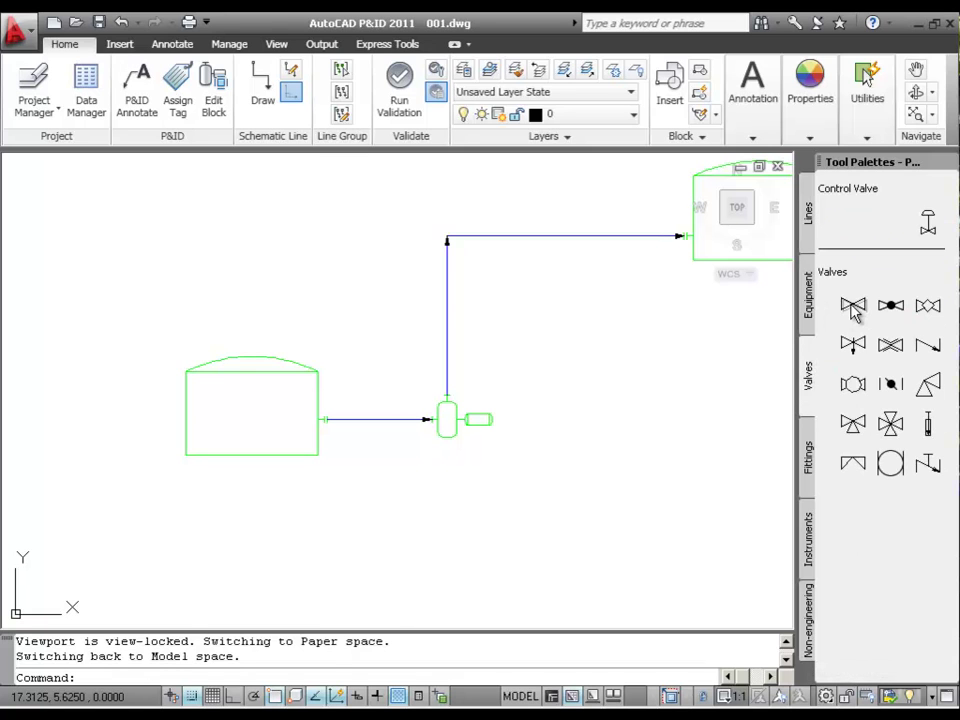
click(852, 307)
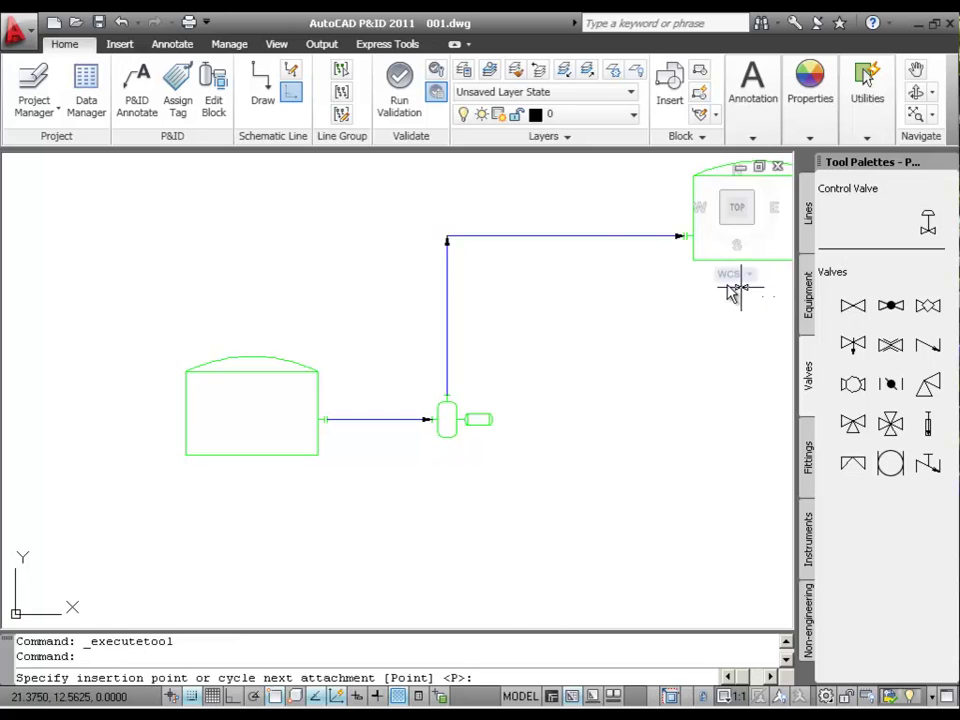
click(621, 240)
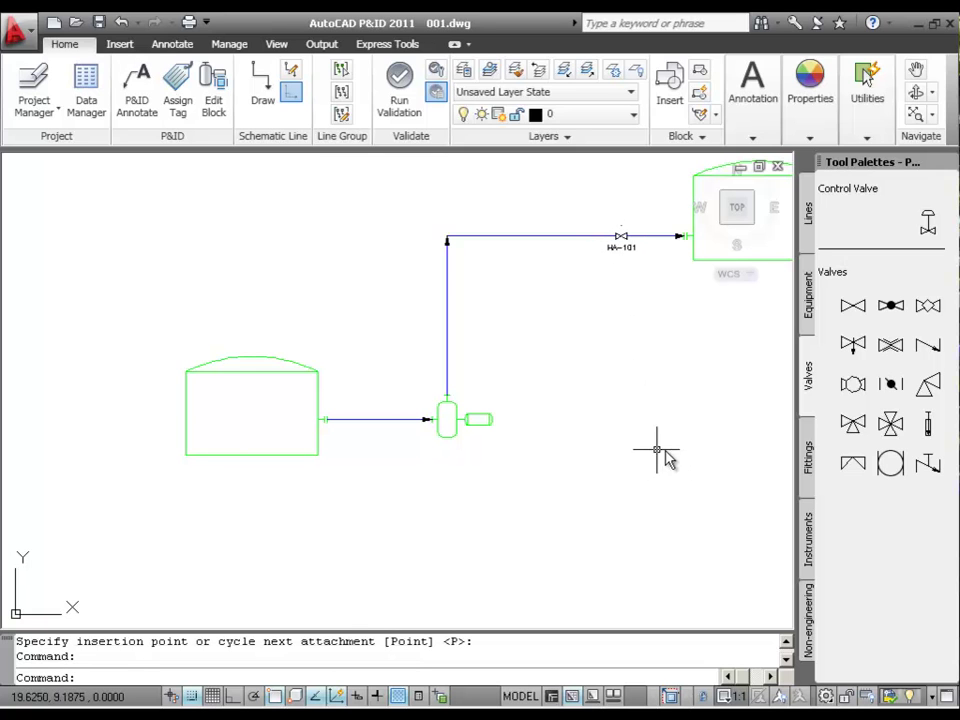
Insert a control valve with a Gate Valve body and Diaphragm Actuator on the horizontal pipe run before the gate valve, and place its annotation balloon
click(808, 540)
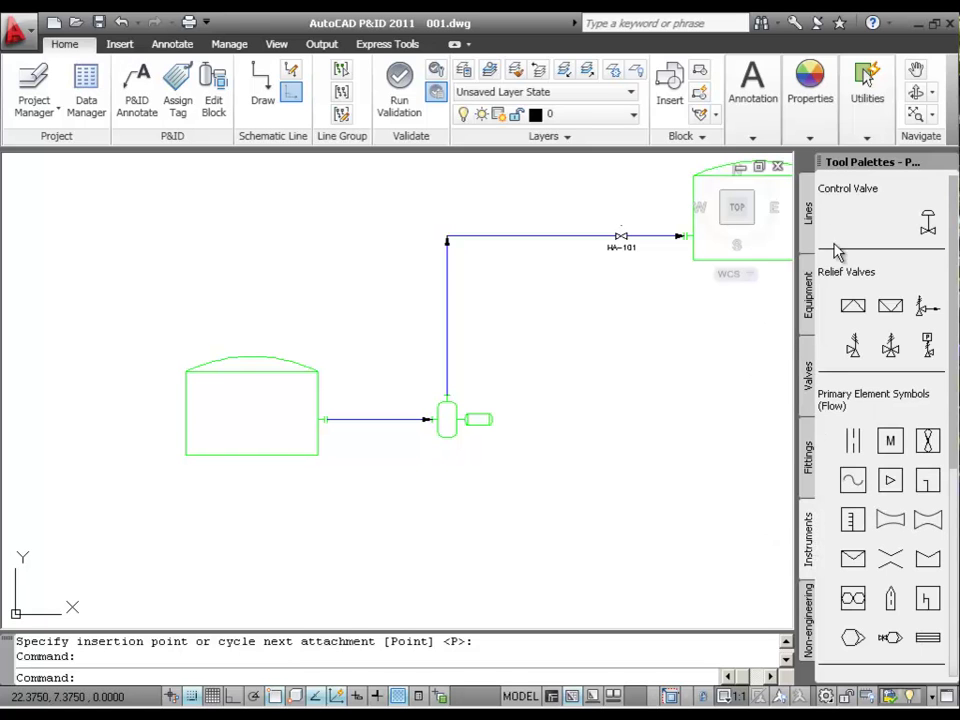
click(927, 226)
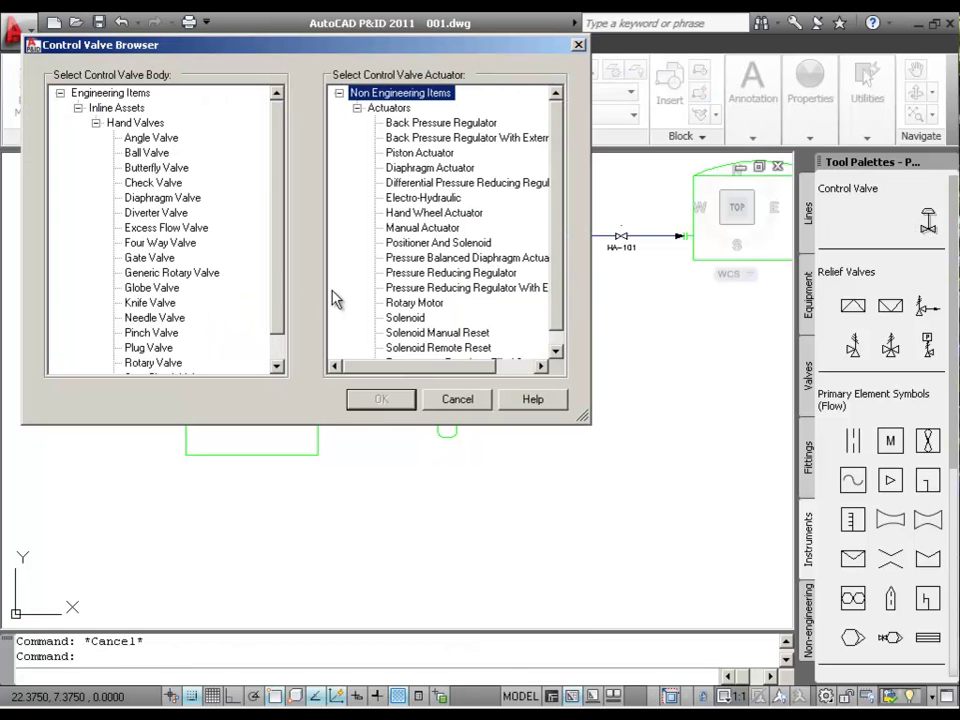
drag(280, 268, 282, 310)
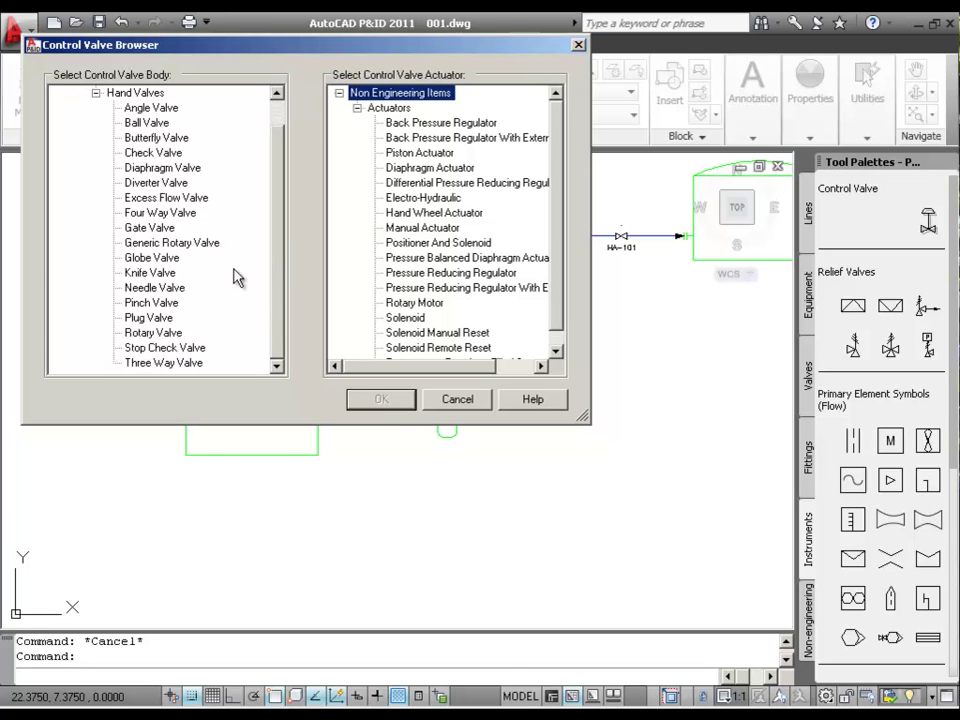
click(140, 229)
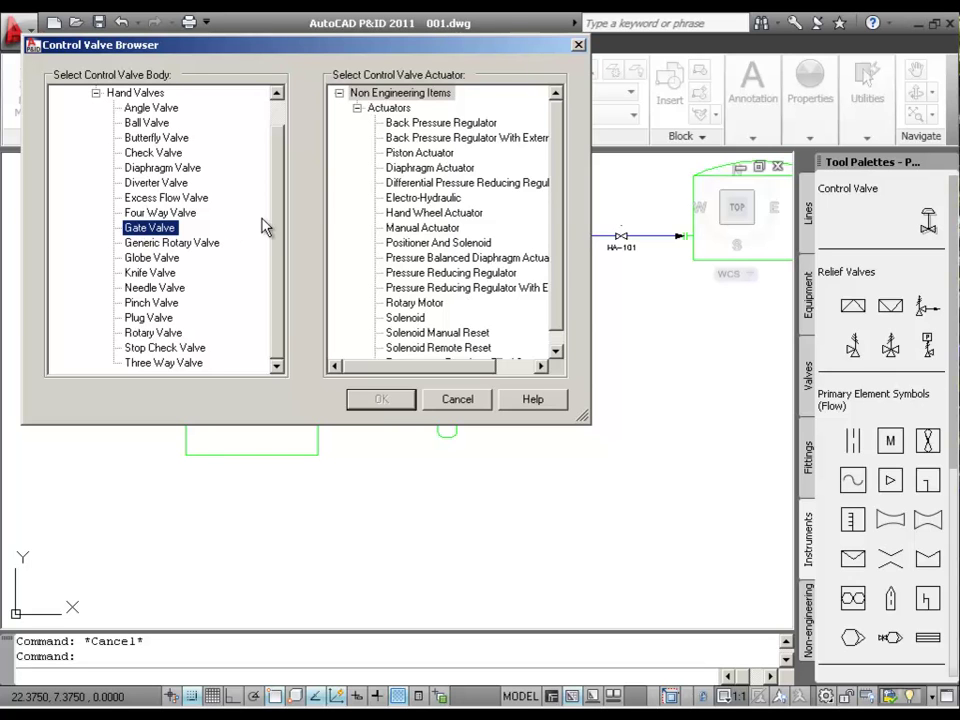
click(431, 170)
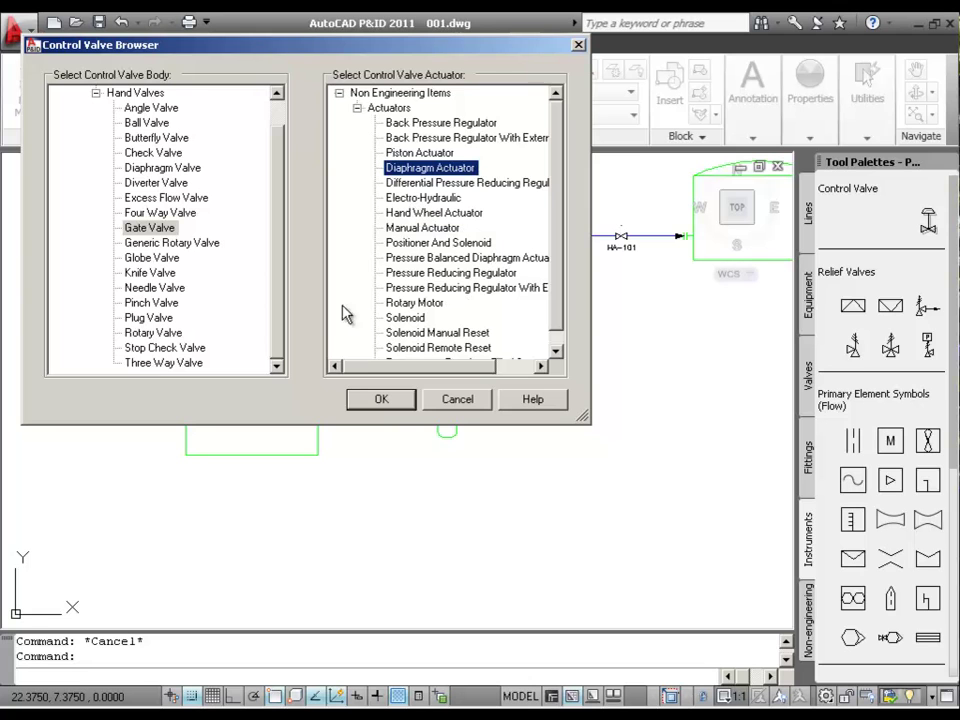
click(378, 399)
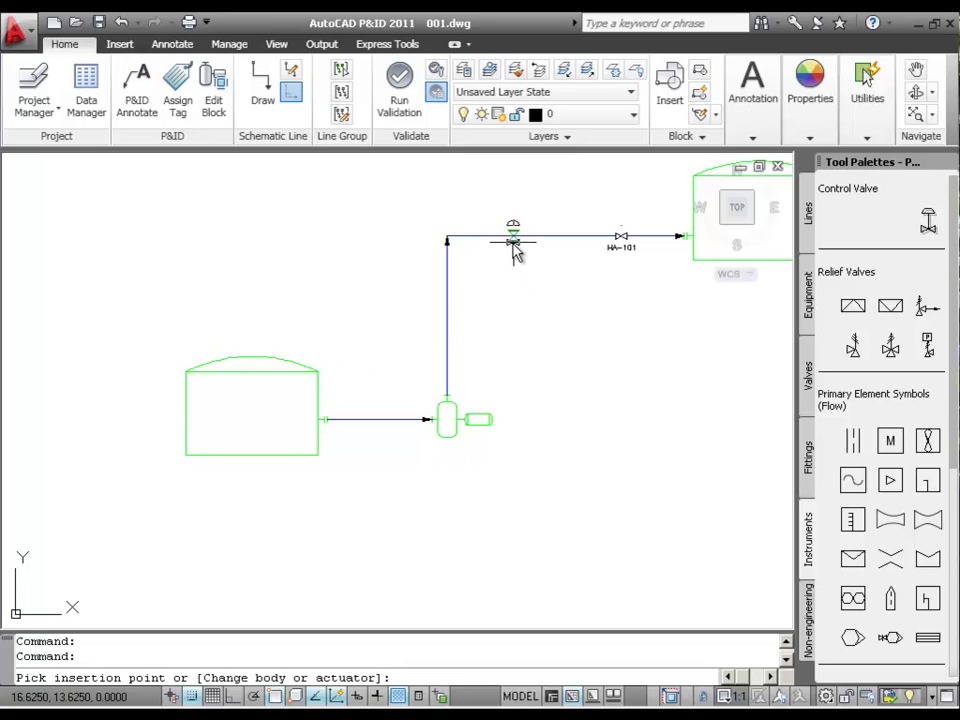
click(514, 252)
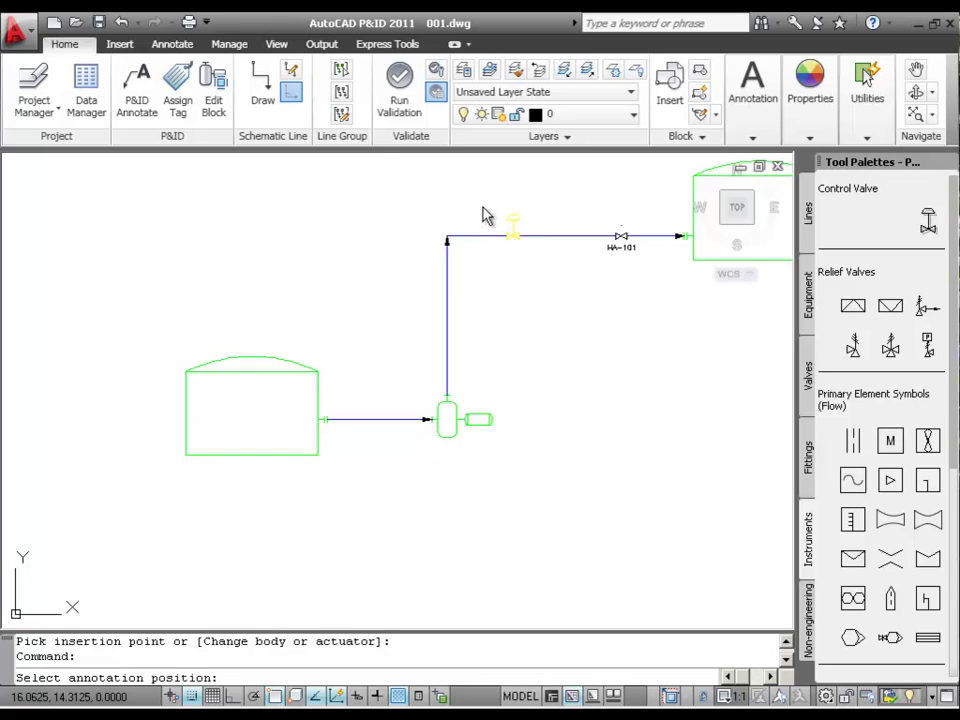
click(487, 216)
click(258, 361)
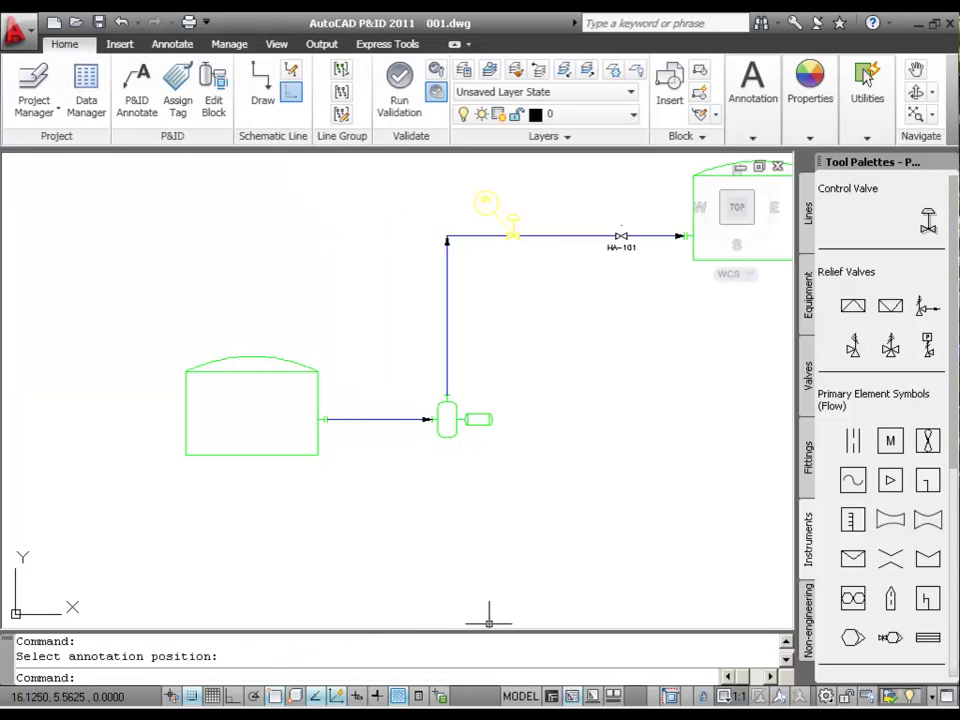
Insert an eccentric reducer fitting on the vertical pipe run above the pump
click(808, 376)
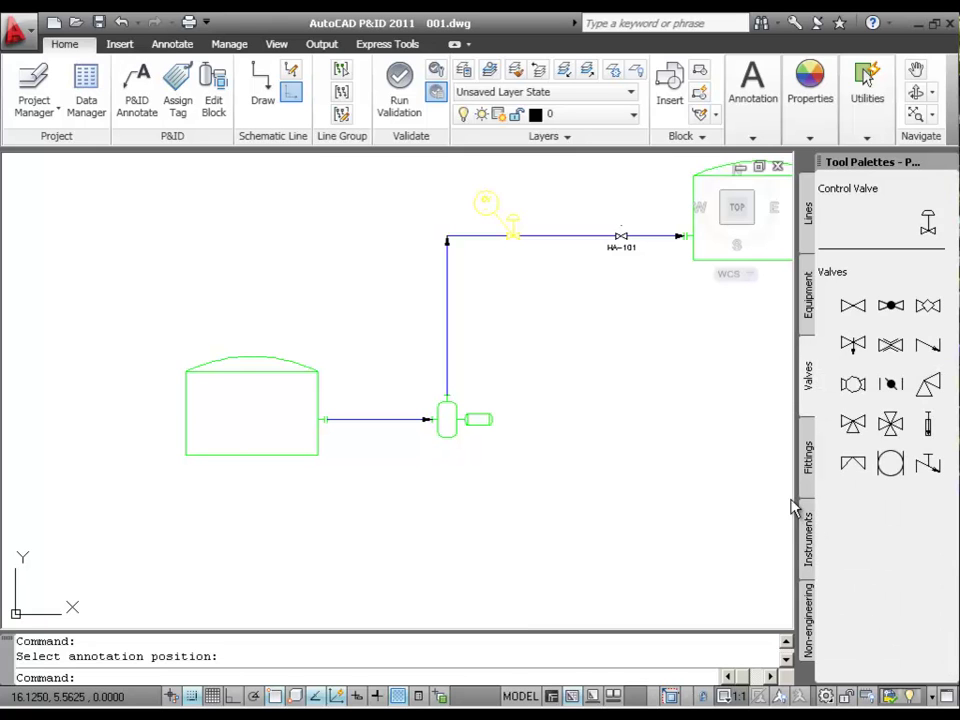
click(810, 465)
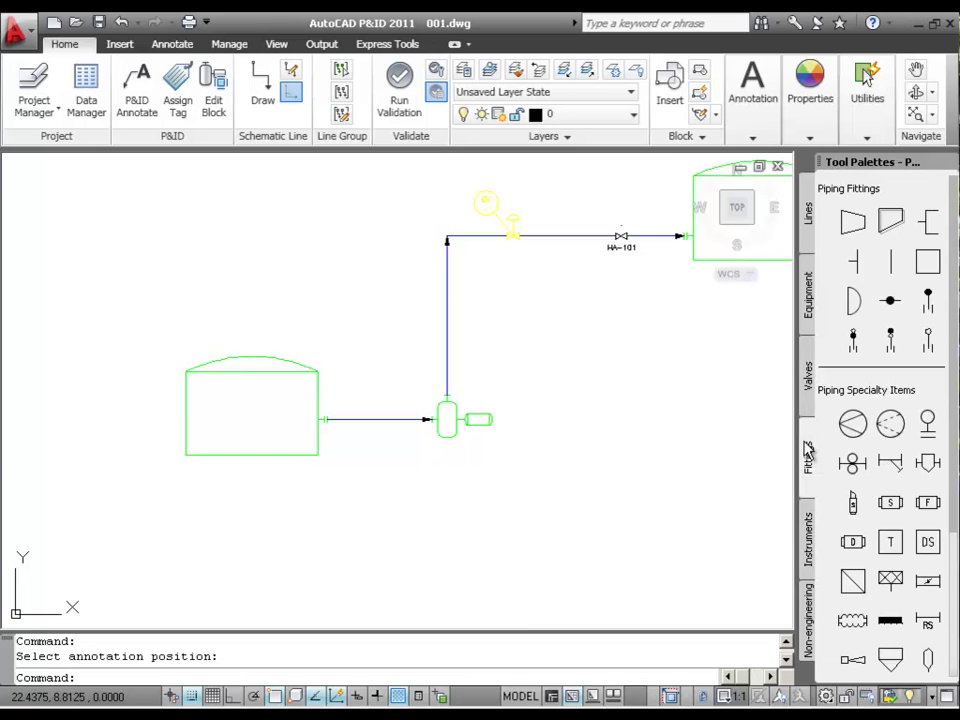
click(895, 224)
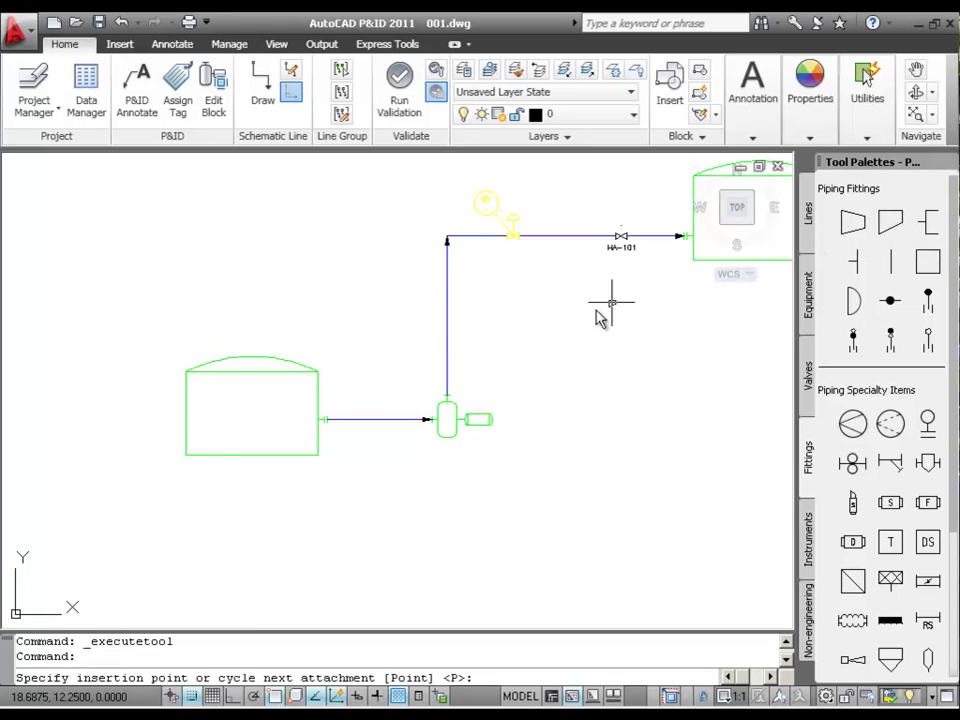
click(447, 326)
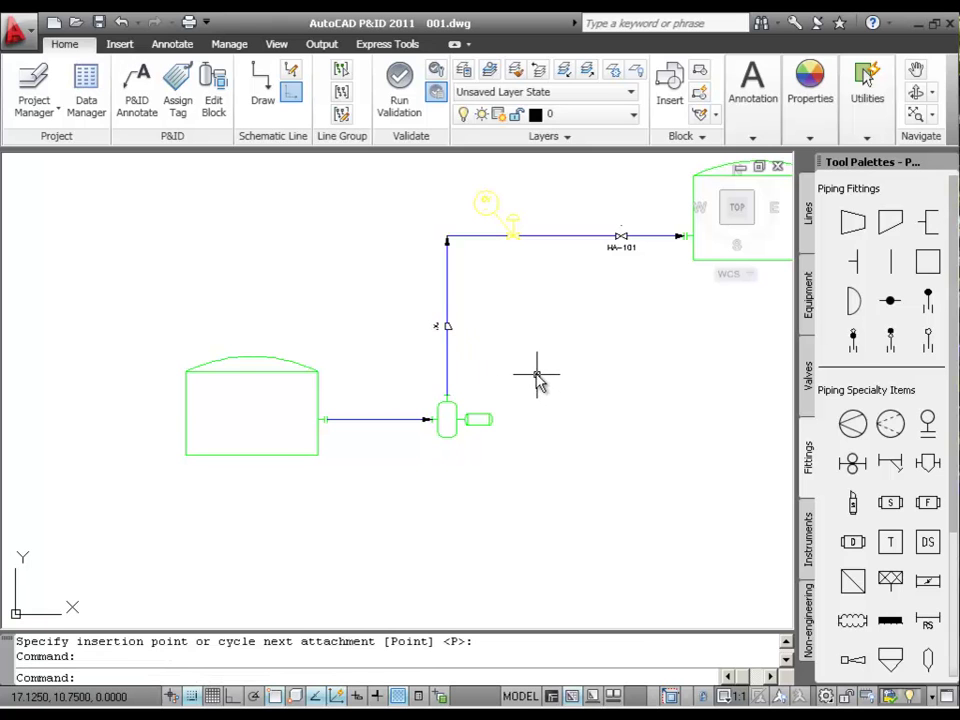
key(Escape)
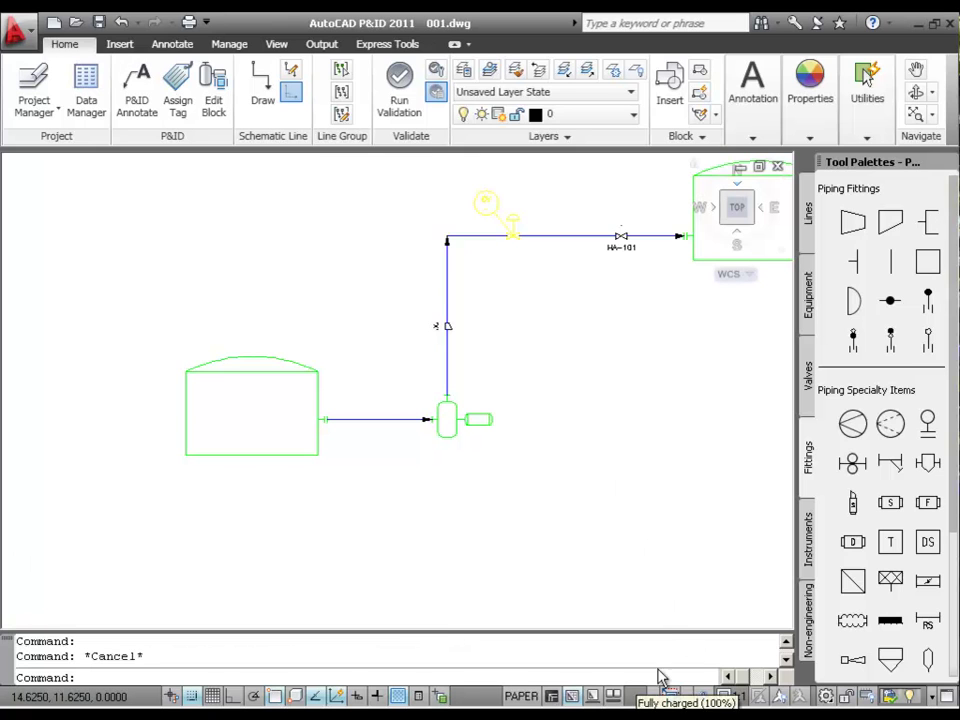
Move the upper tank about 1.19 units left and further toward the vertical pipe run, shortening the horizontal run, and deselect it
scroll(686, 229, down, 2)
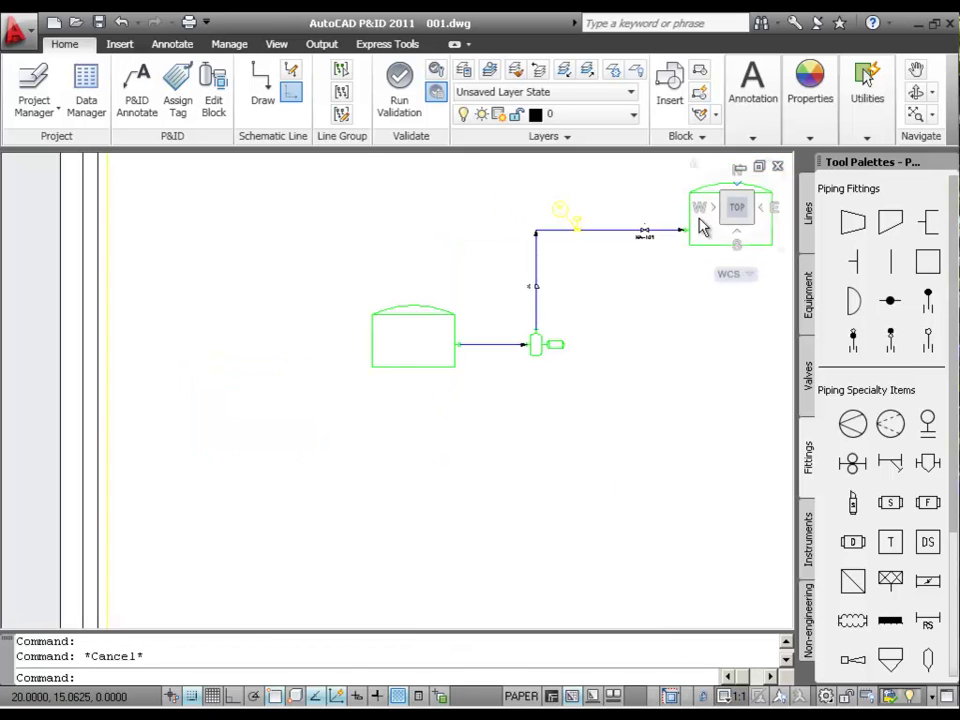
scroll(718, 192, up, 1)
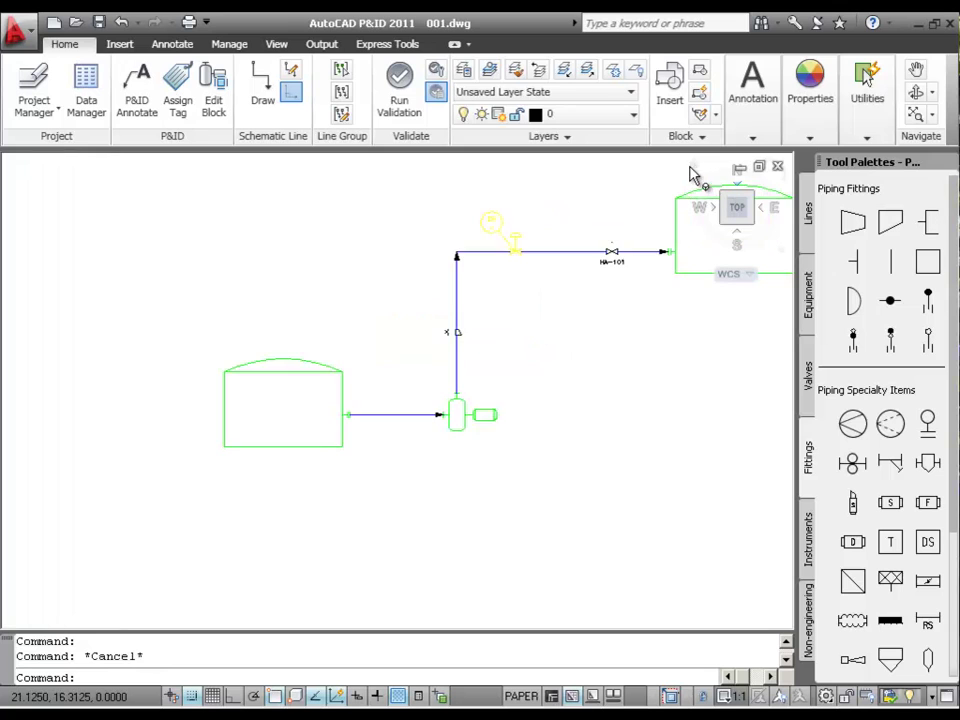
scroll(693, 176, up, 1)
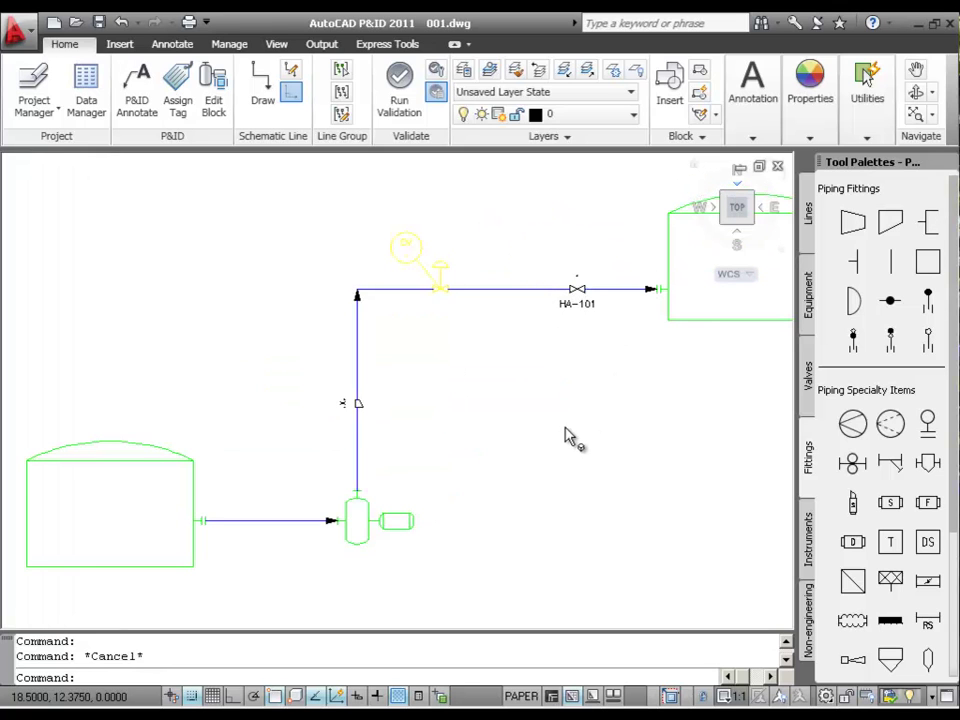
double_click(562, 395)
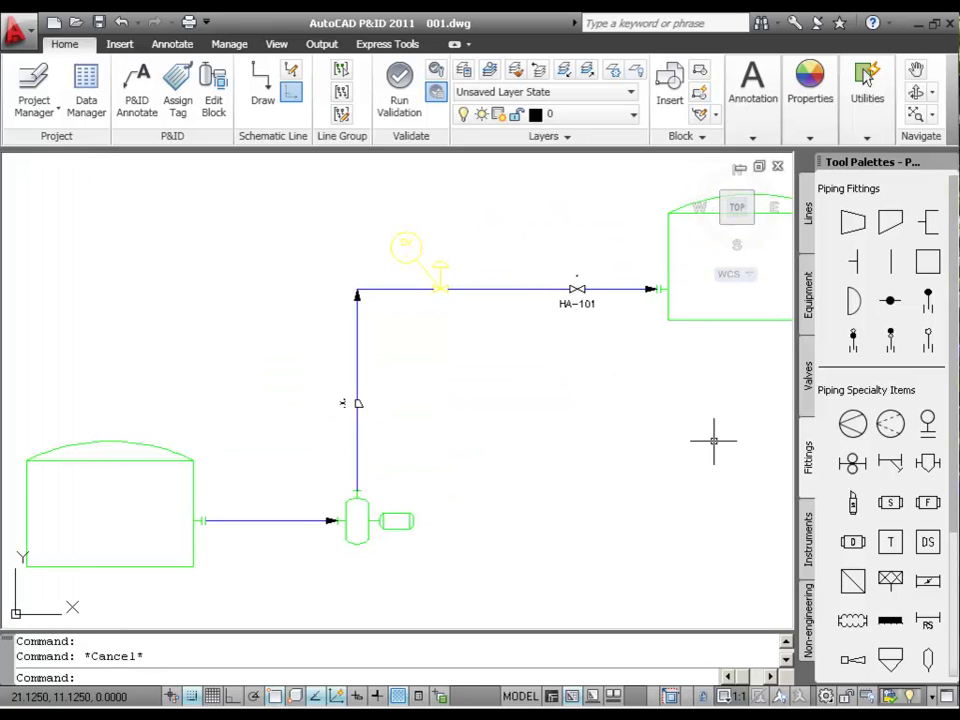
click(667, 313)
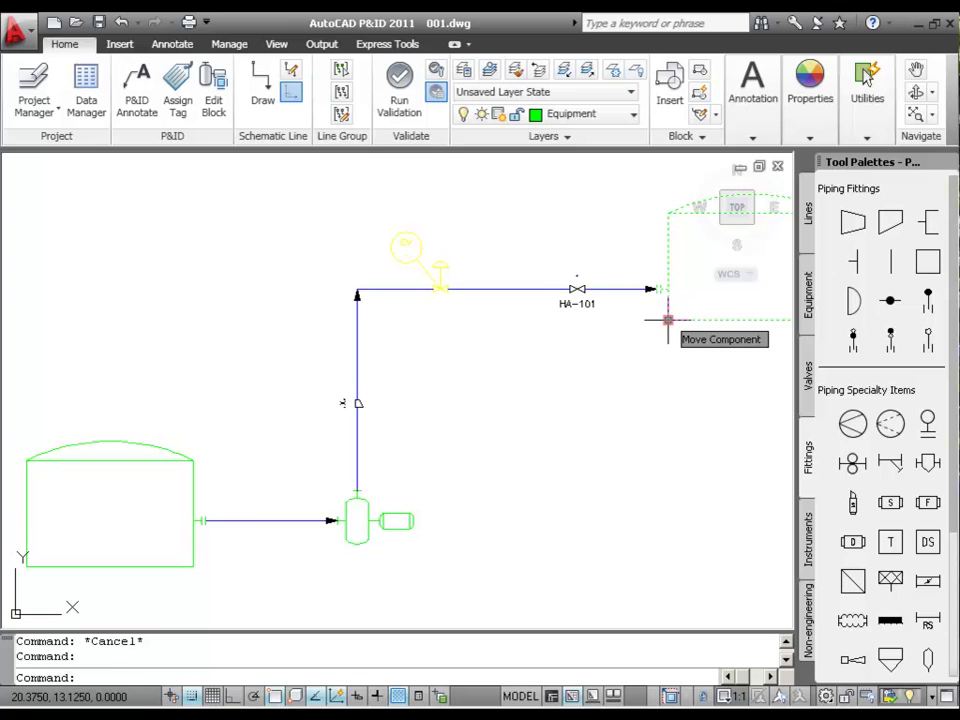
click(667, 320)
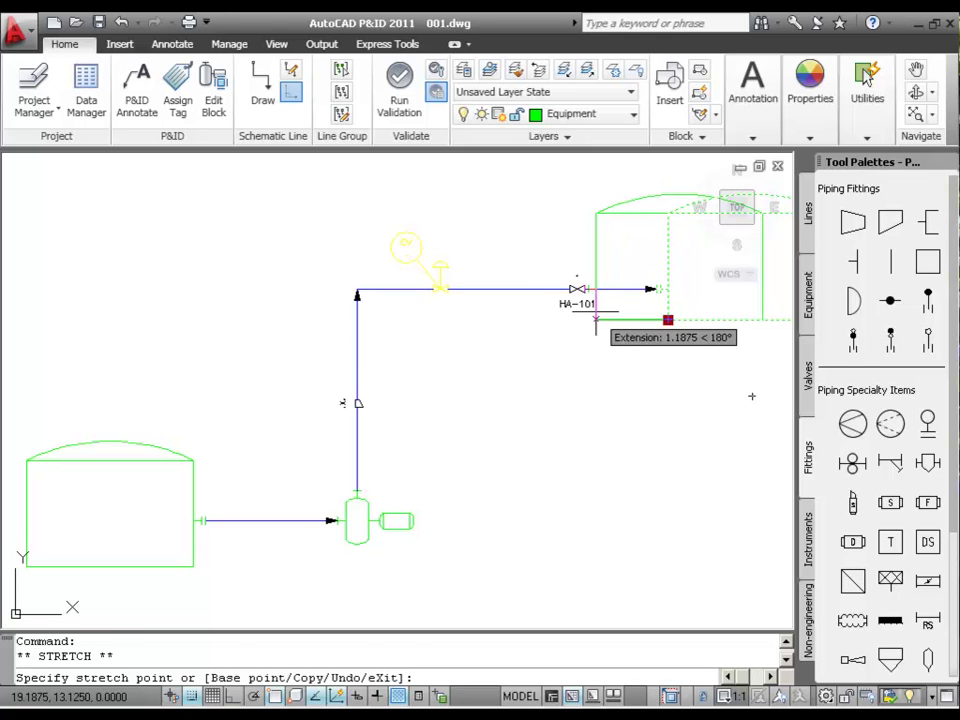
click(596, 320)
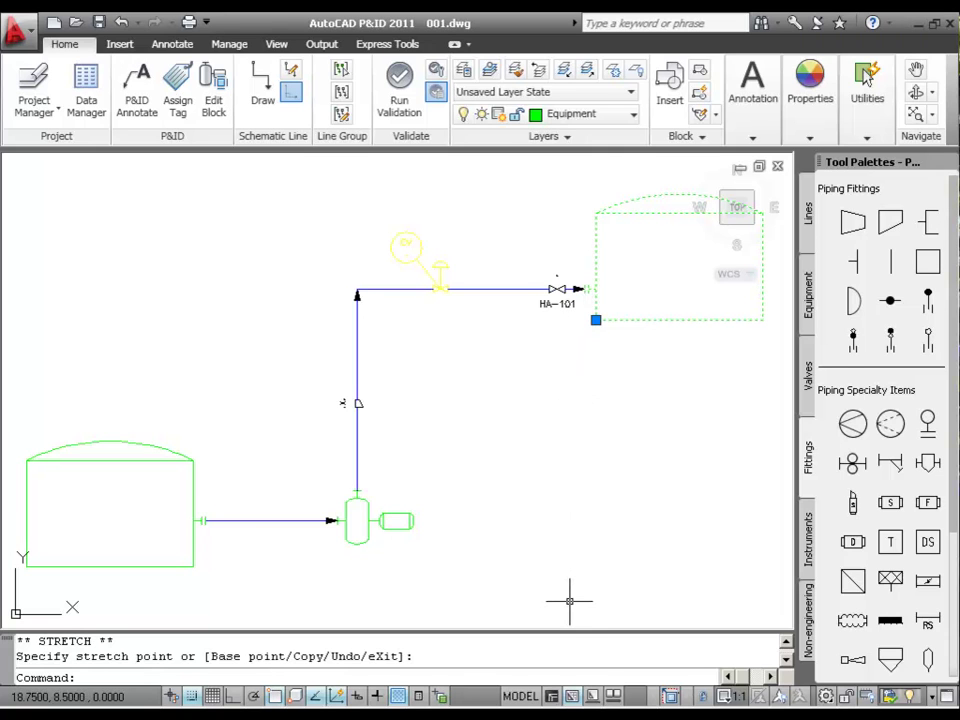
click(596, 321)
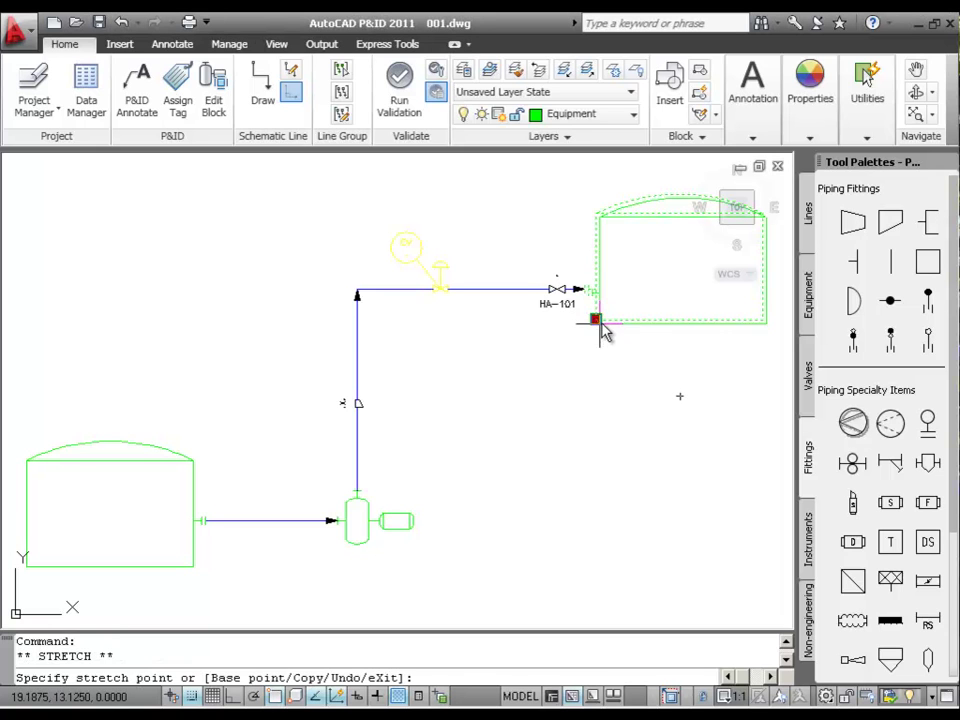
click(487, 320)
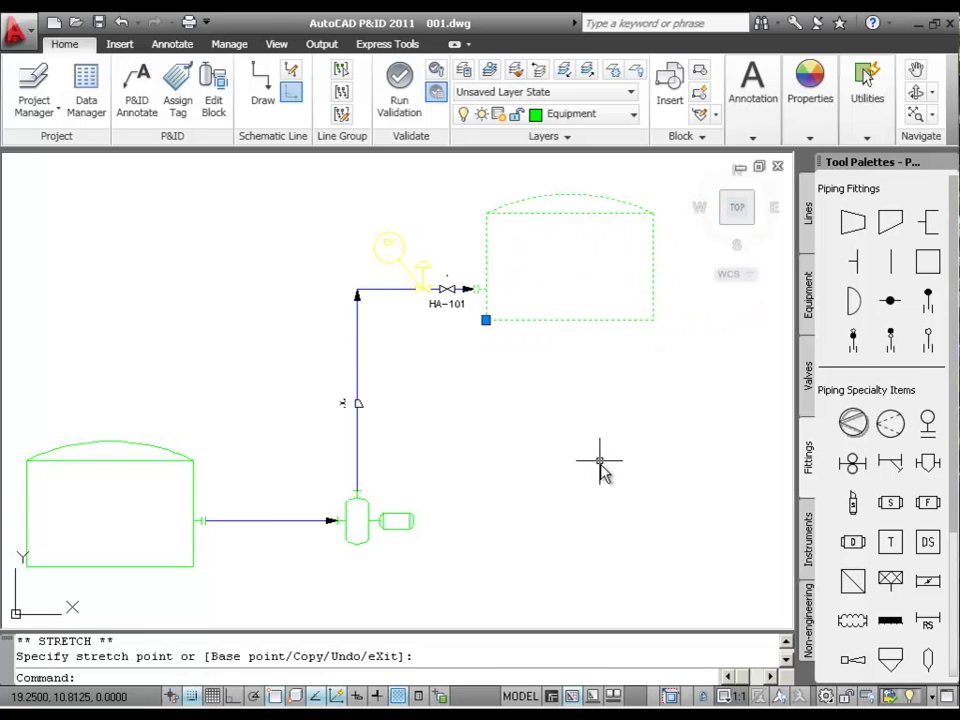
key(Escape)
key(Escape)
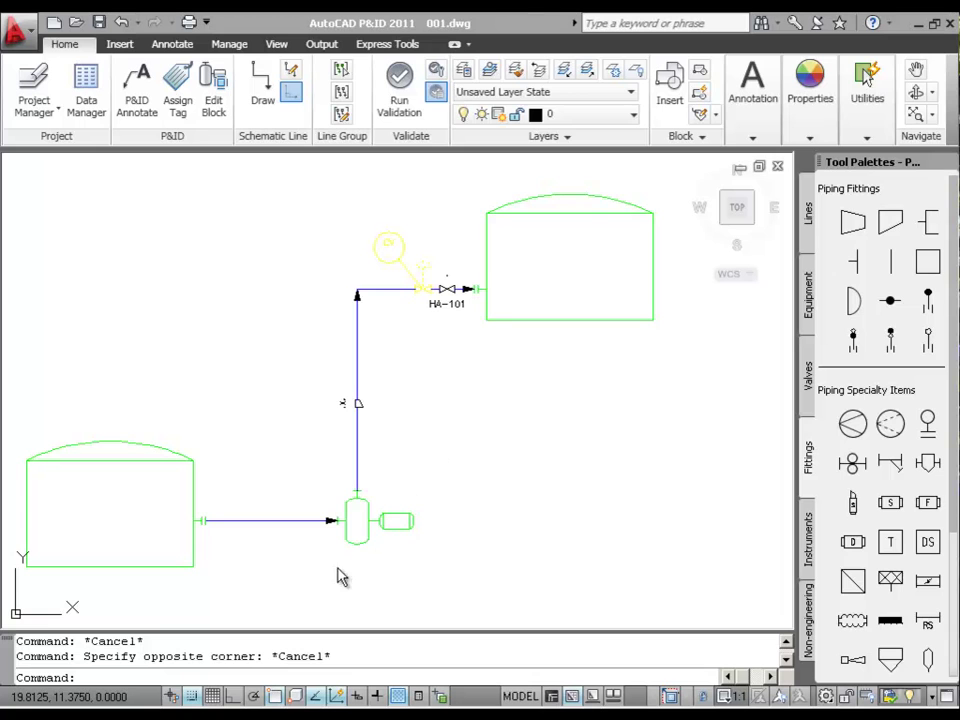
Turn snap off, move gate valve HA-101 onto the vertical pipe run above the reducer, and save the drawing
click(193, 697)
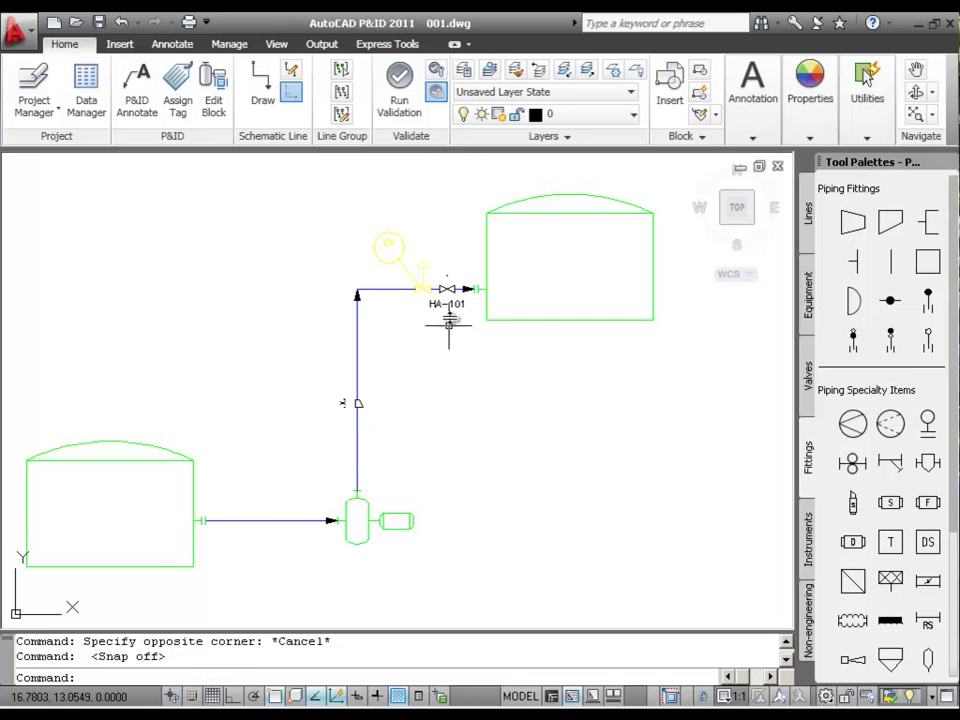
click(446, 289)
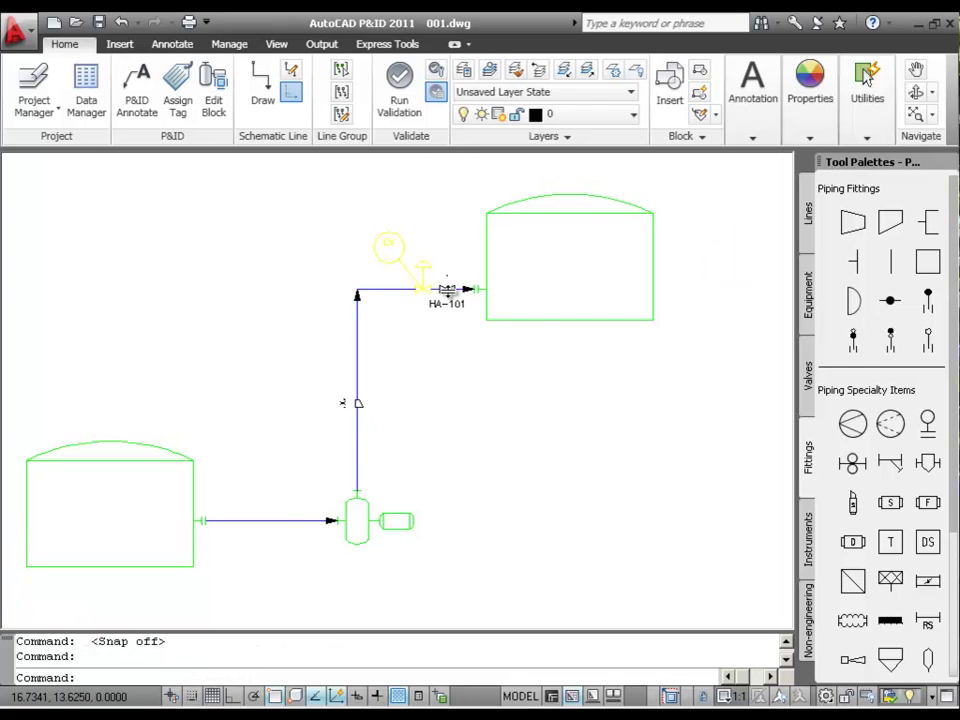
click(446, 289)
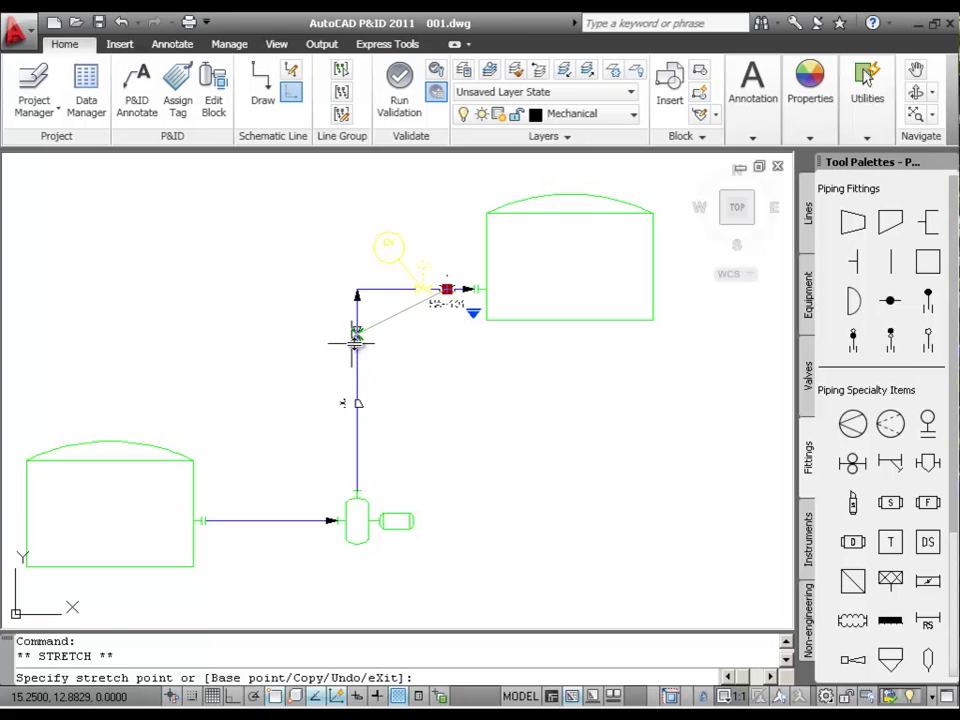
click(355, 341)
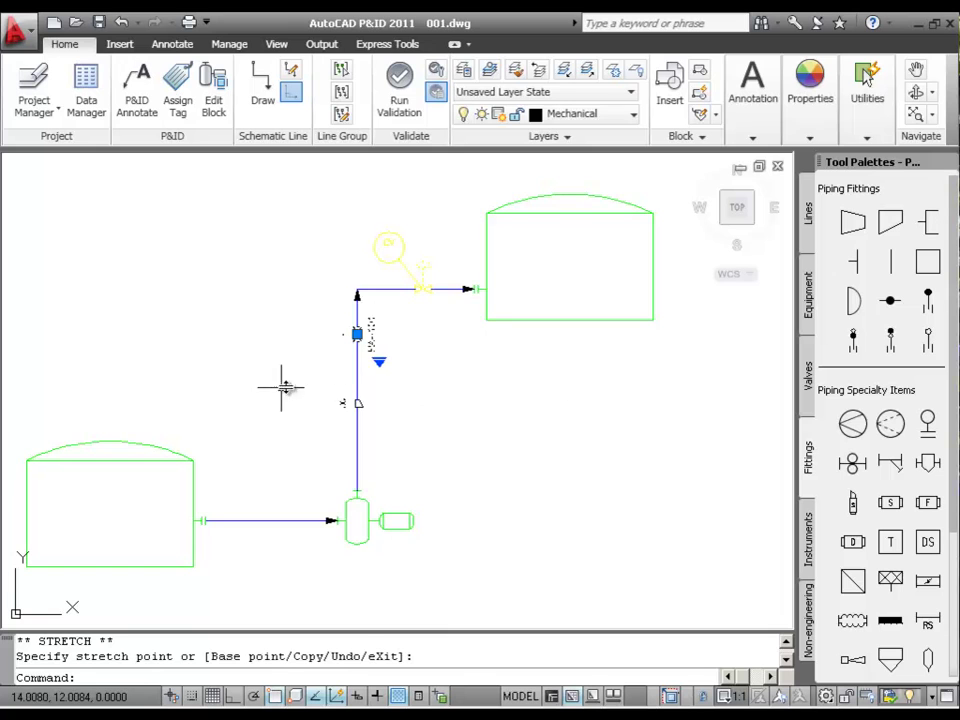
scroll(405, 352, up, 3)
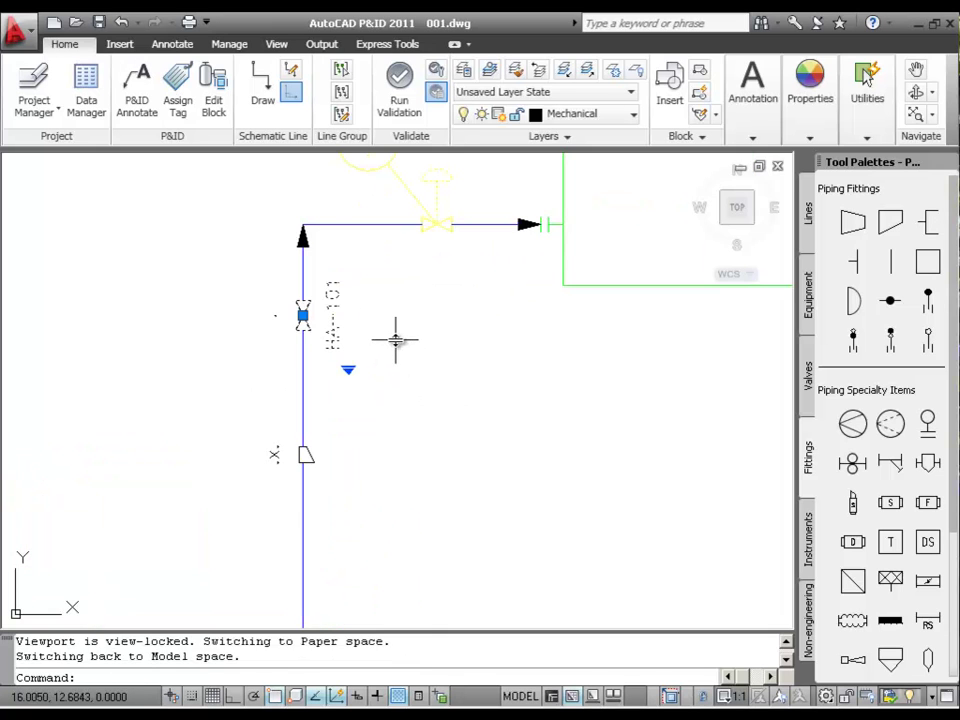
scroll(395, 340, up, 2)
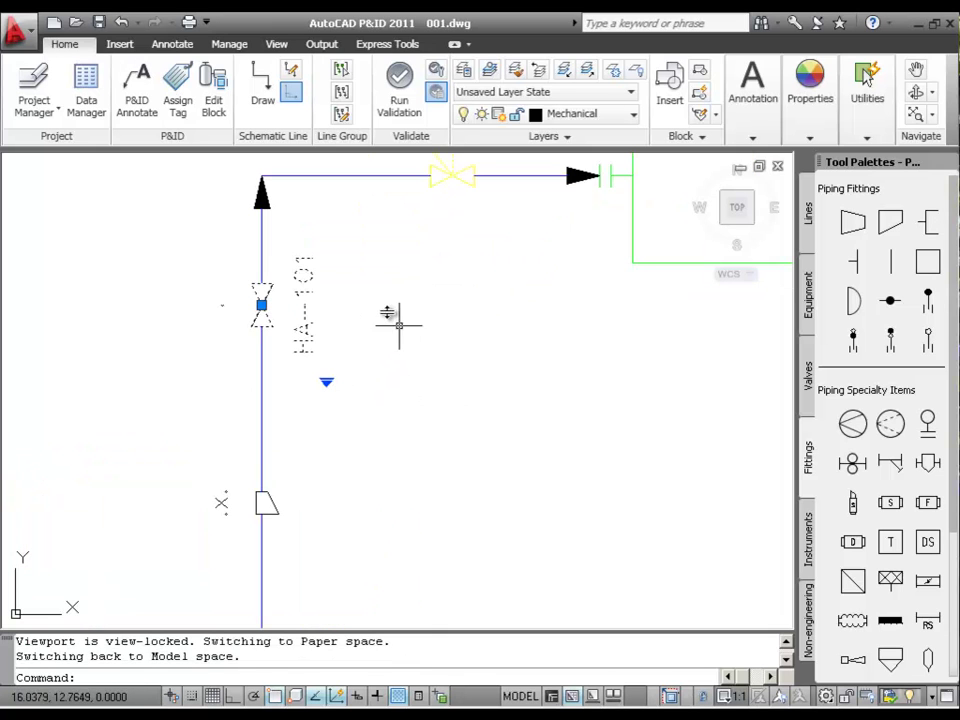
click(99, 22)
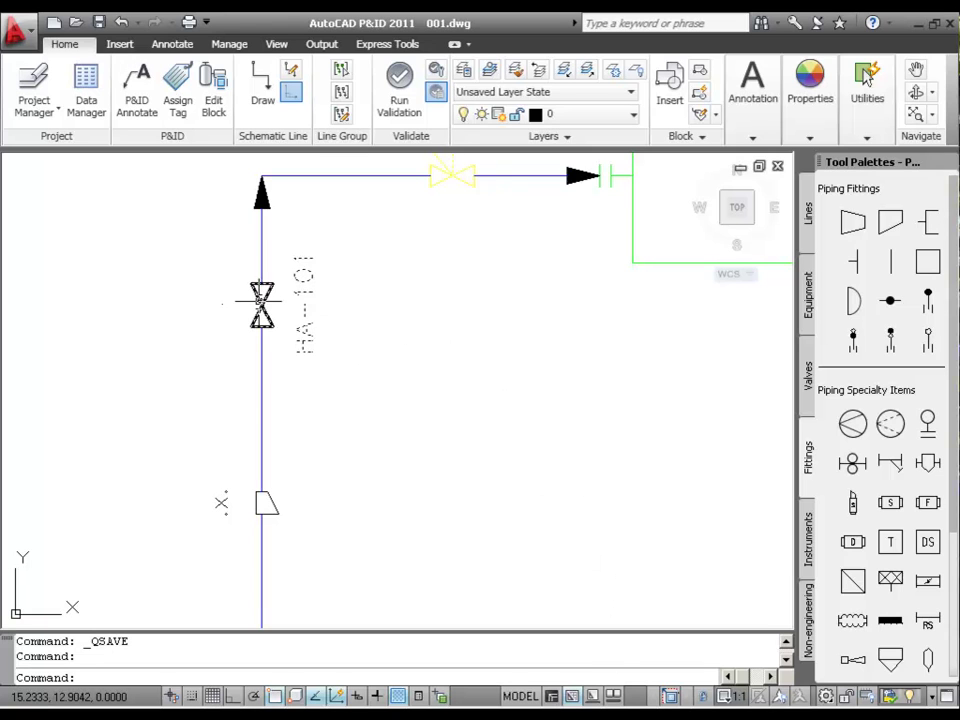
Substitute the gate valve on the vertical pipe run with a ball valve and save the drawing
click(261, 305)
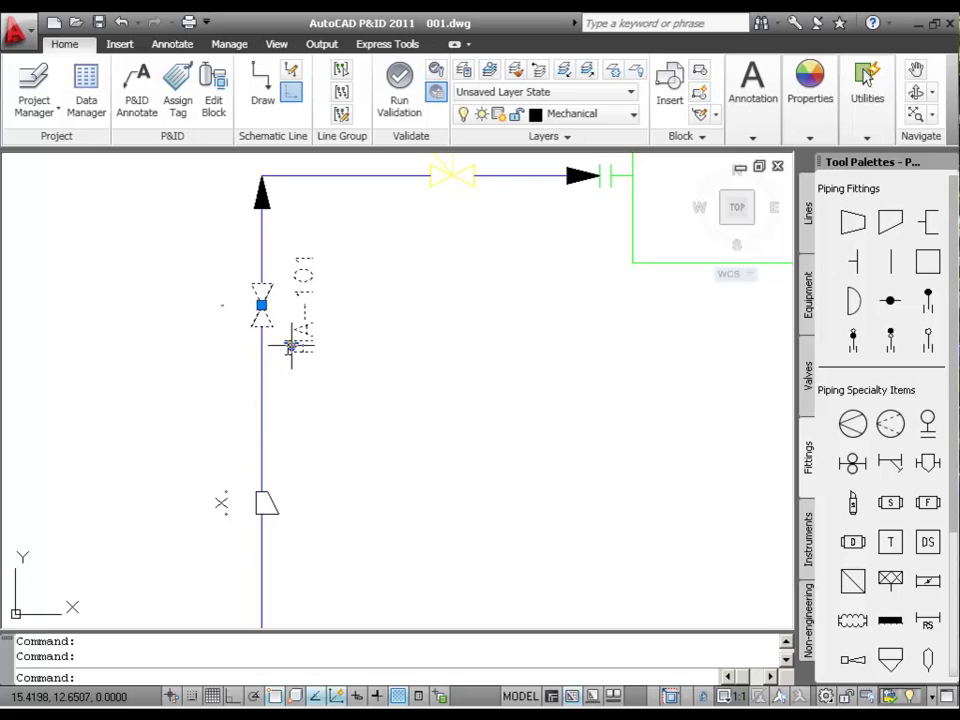
click(290, 346)
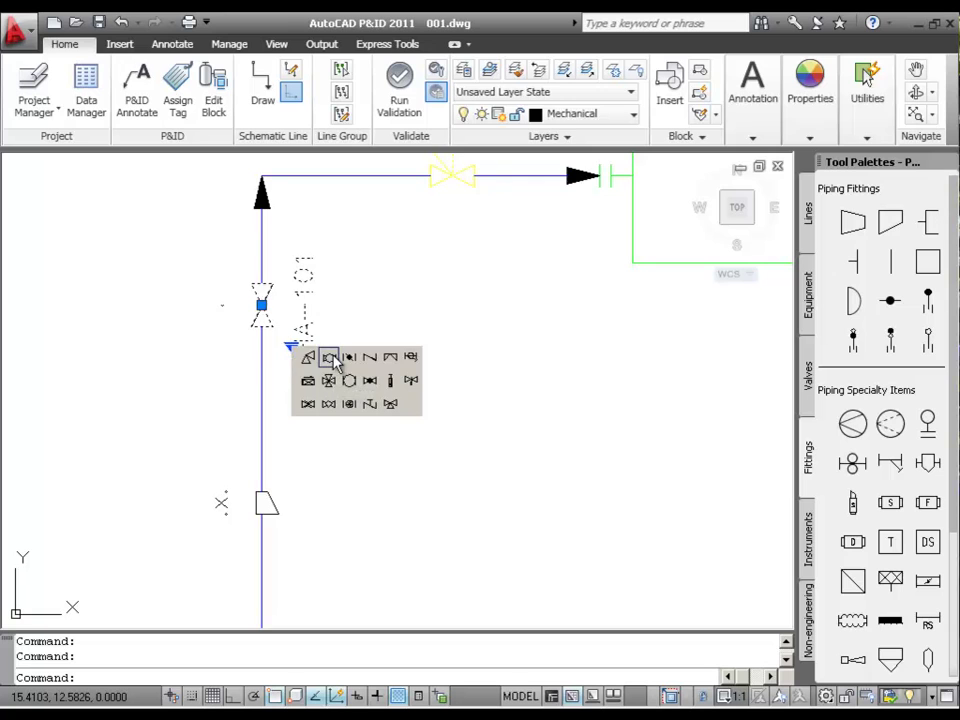
click(332, 361)
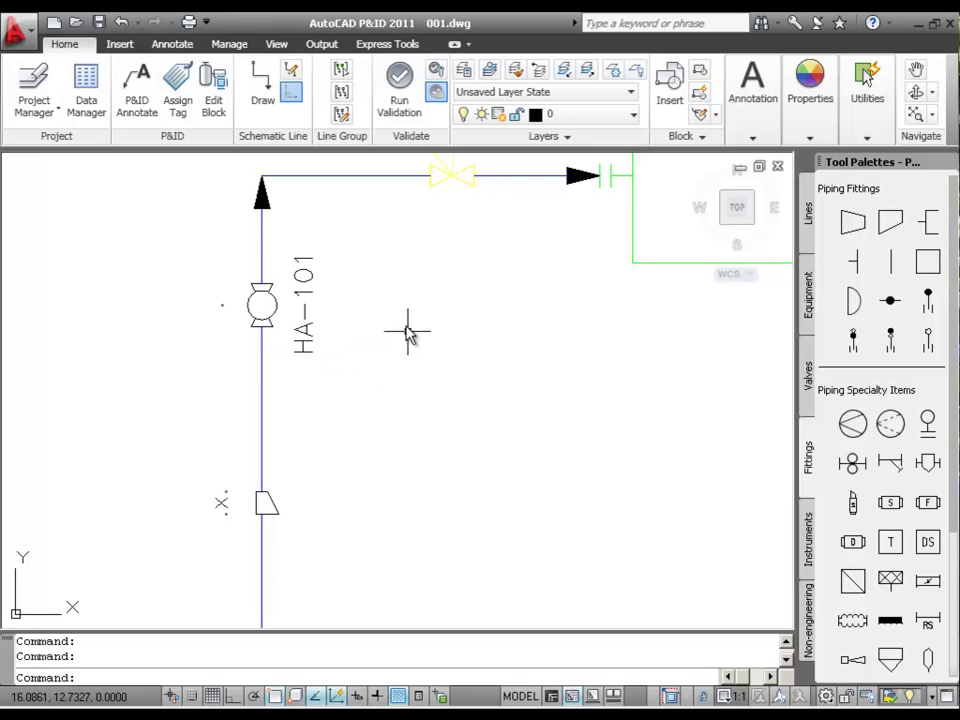
click(99, 22)
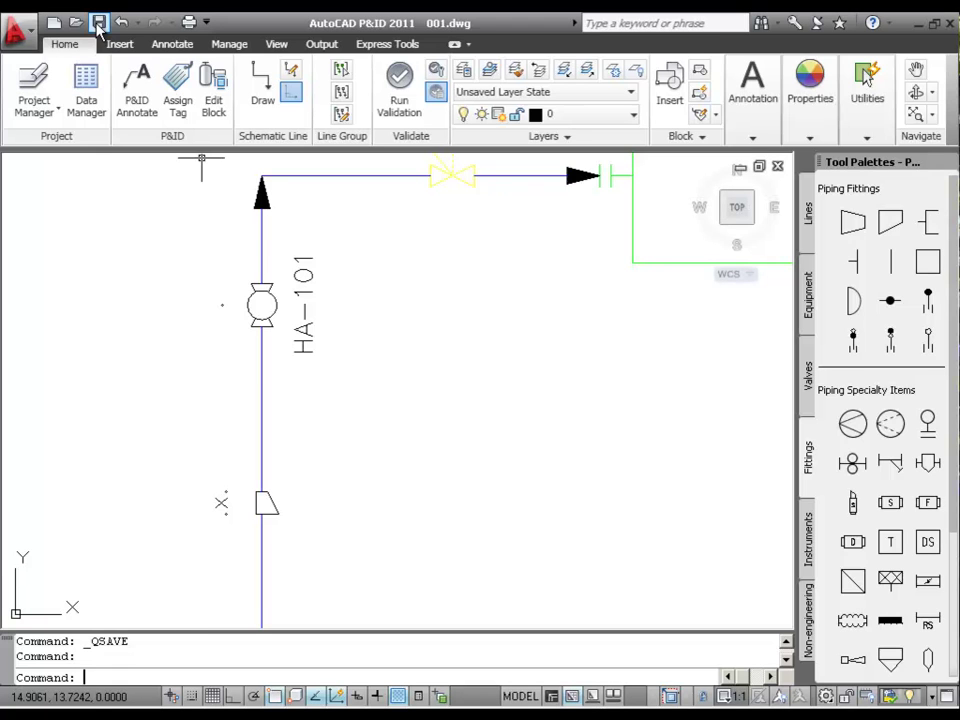
click(99, 24)
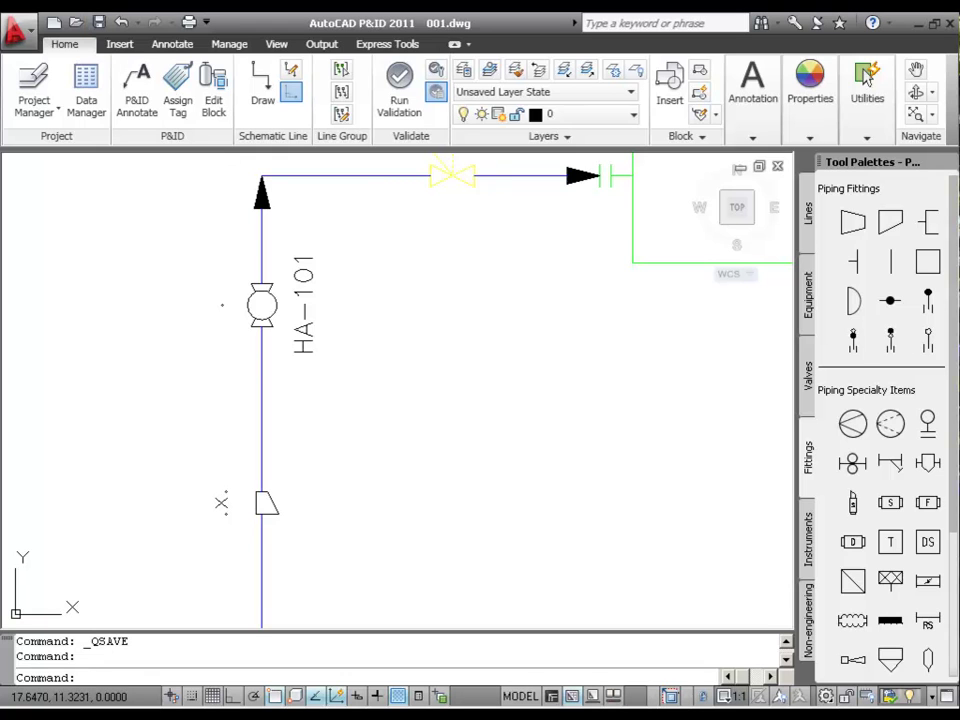
Stretch the discharge line's horizontal run with the control valve down below the upper tank's nozzle, deselect it, and save the drawing
click(389, 178)
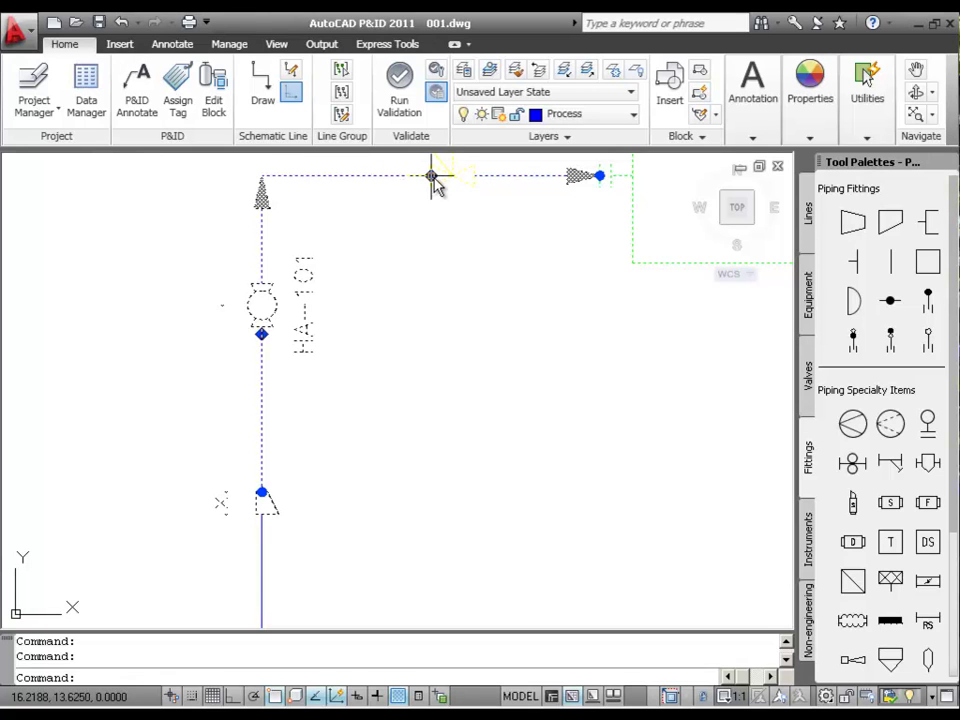
click(432, 177)
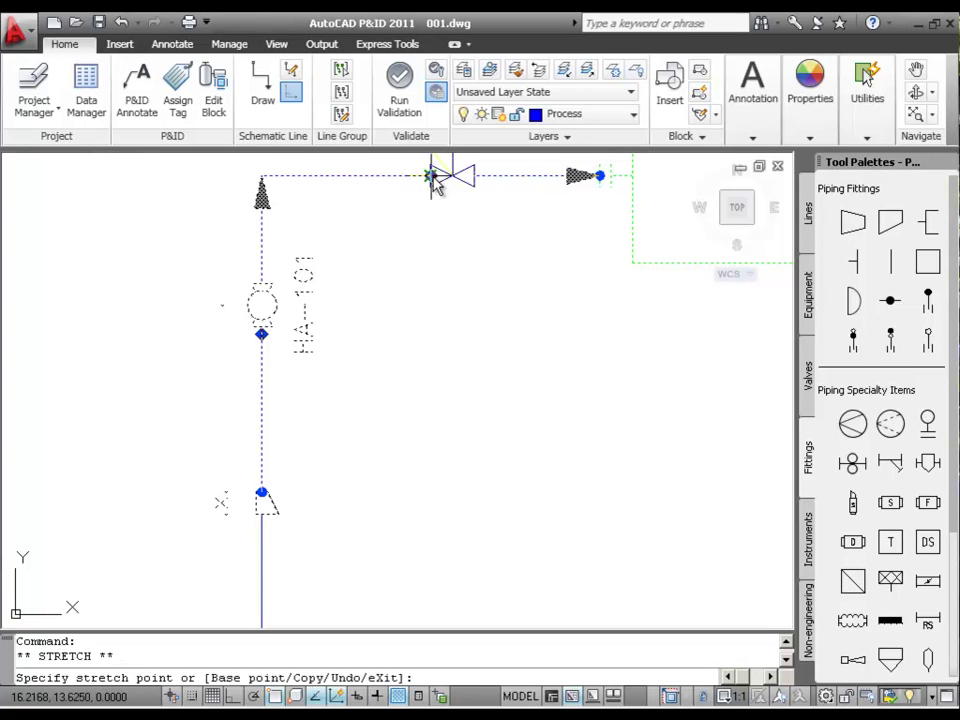
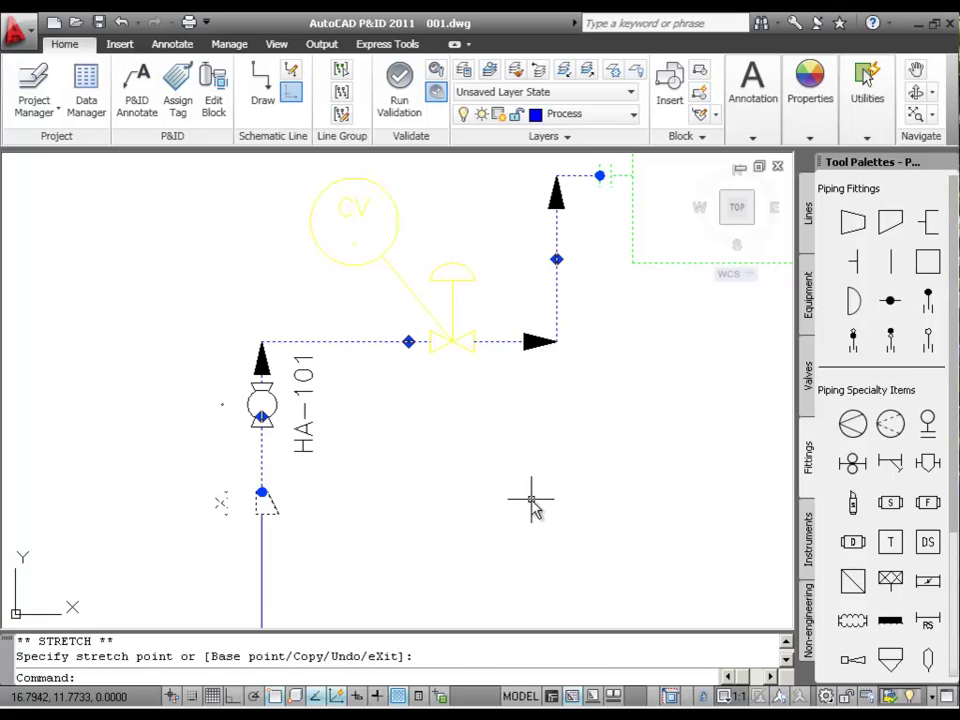
key(Escape)
scroll(465, 480, down, 4)
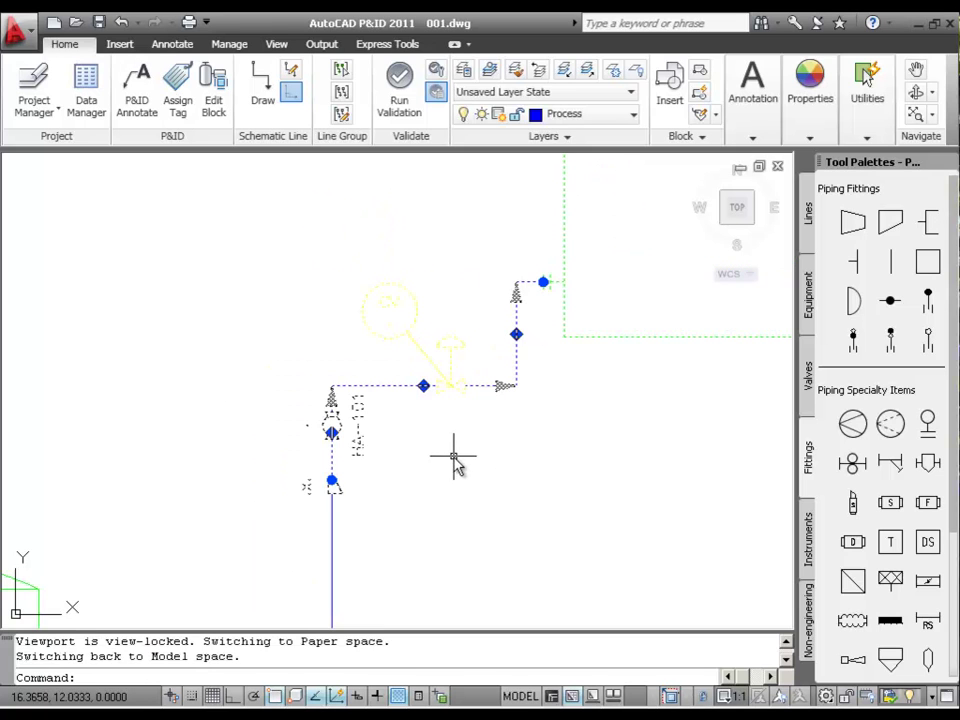
scroll(470, 497, down, 2)
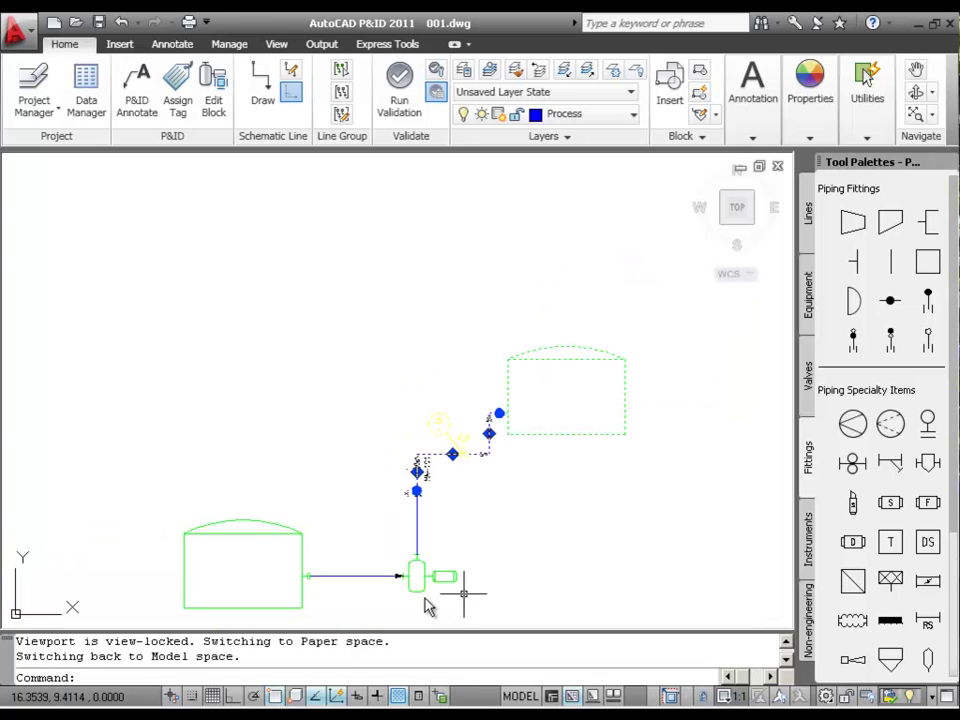
scroll(418, 590, up, 2)
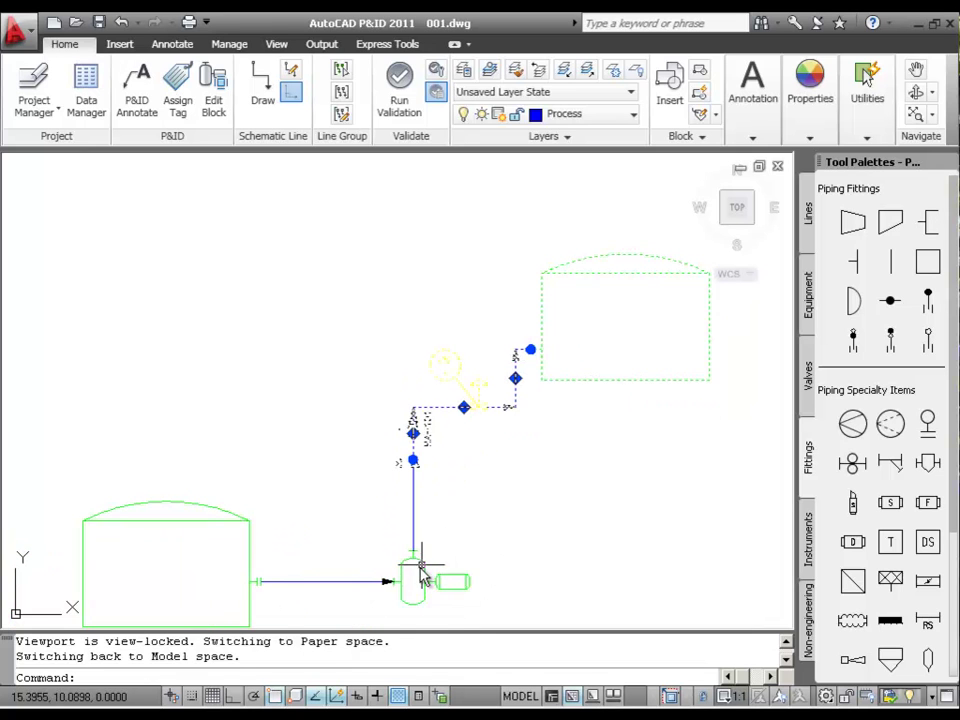
scroll(412, 598, up, 2)
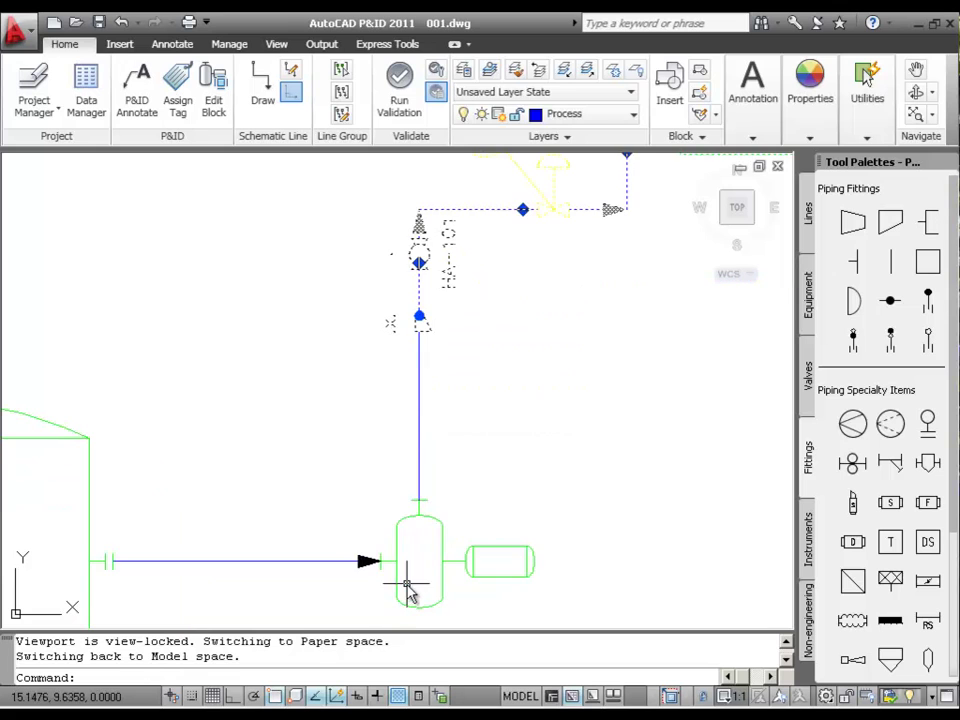
scroll(422, 602, up, 1)
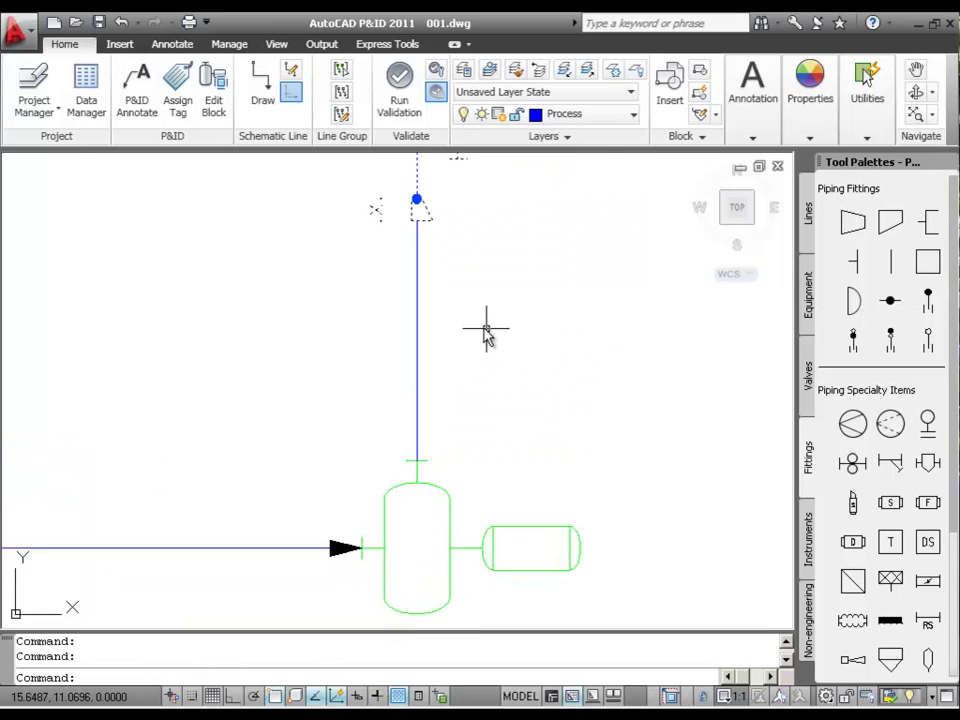
right_click(419, 206)
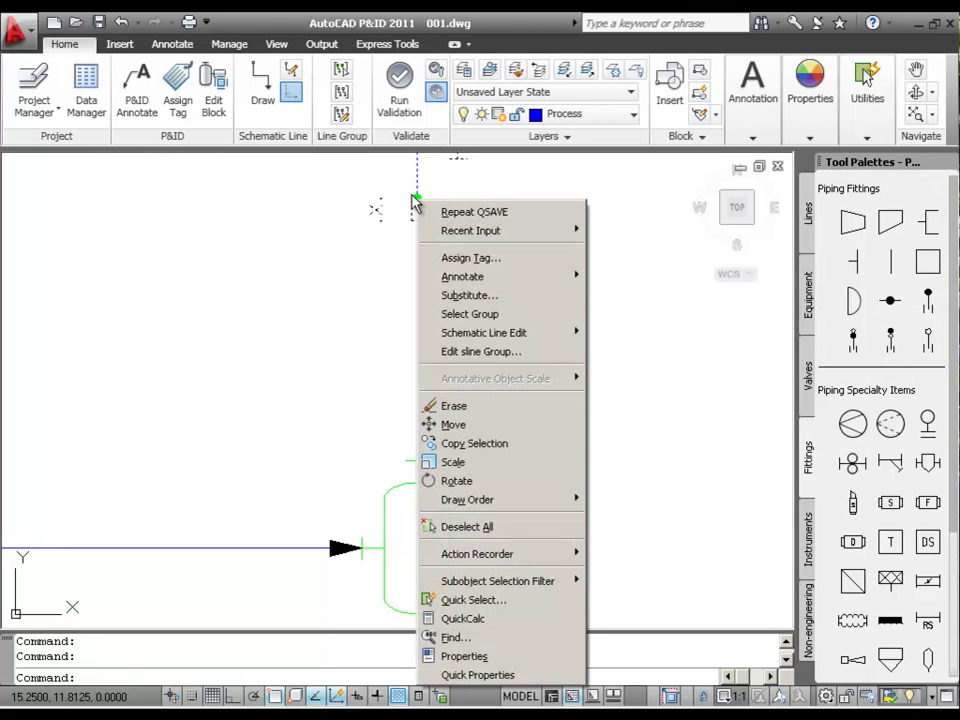
click(489, 537)
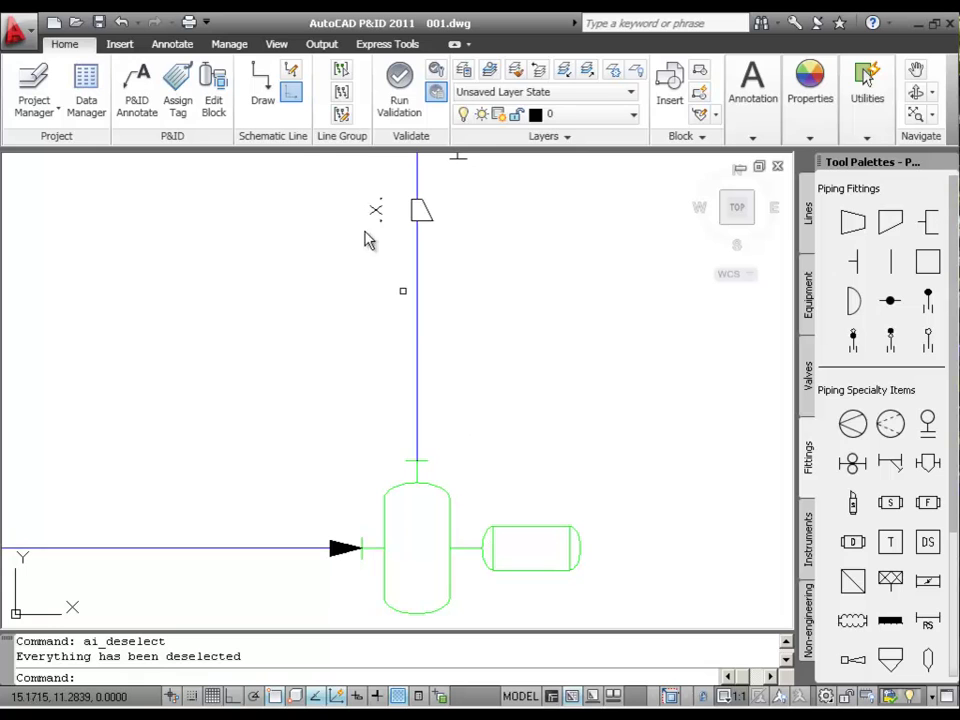
click(98, 22)
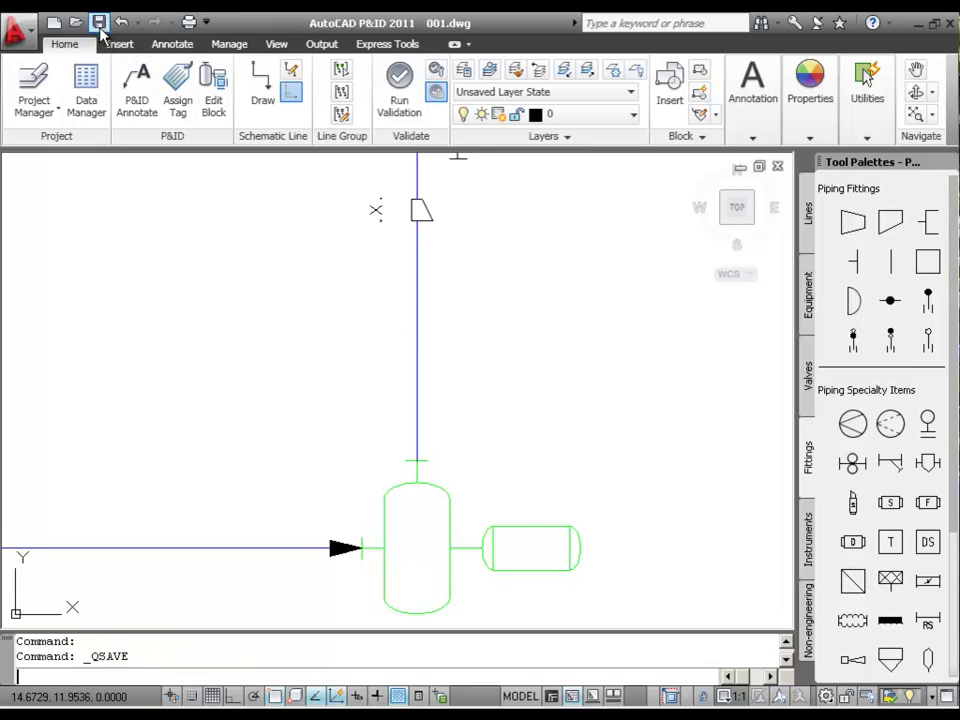
Start assigning a tag to the pump, show the existing pumps, and set the tag number to 110
click(175, 92)
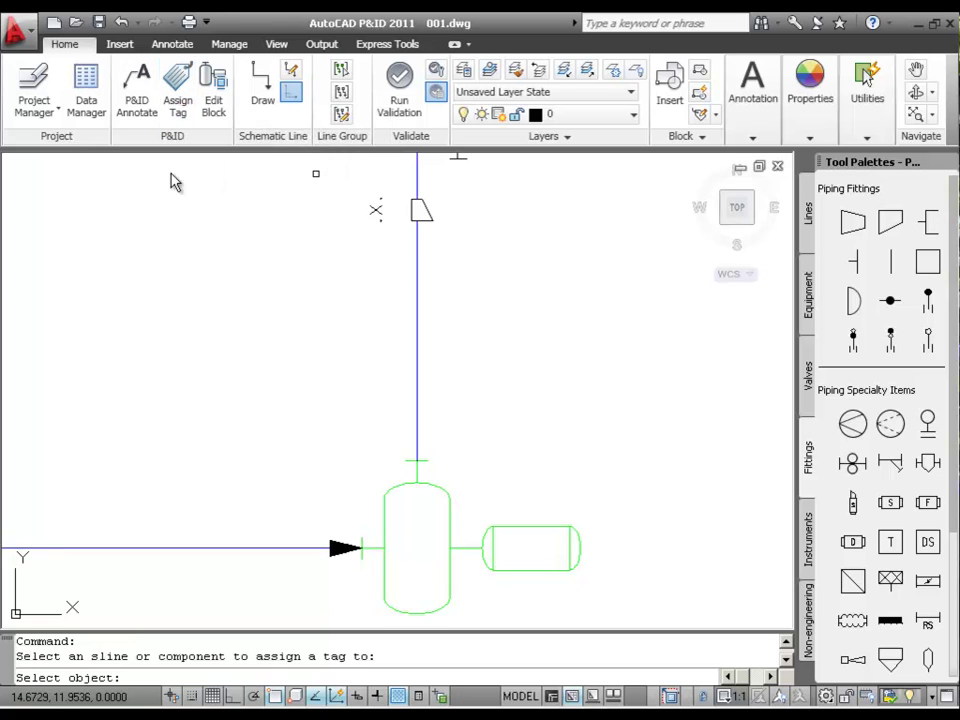
click(421, 490)
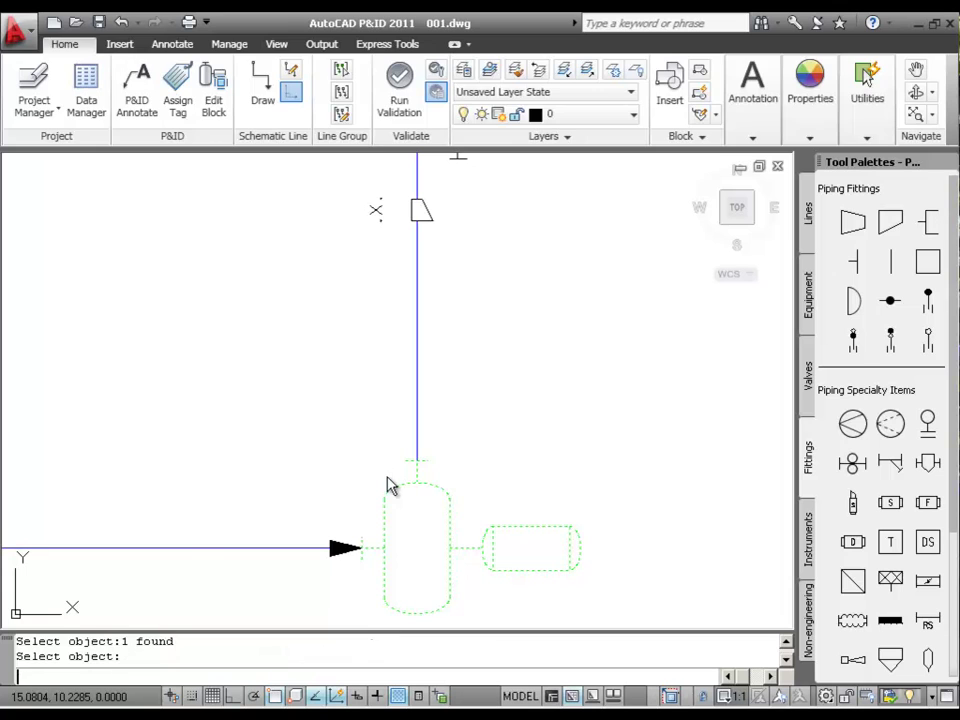
key(Return)
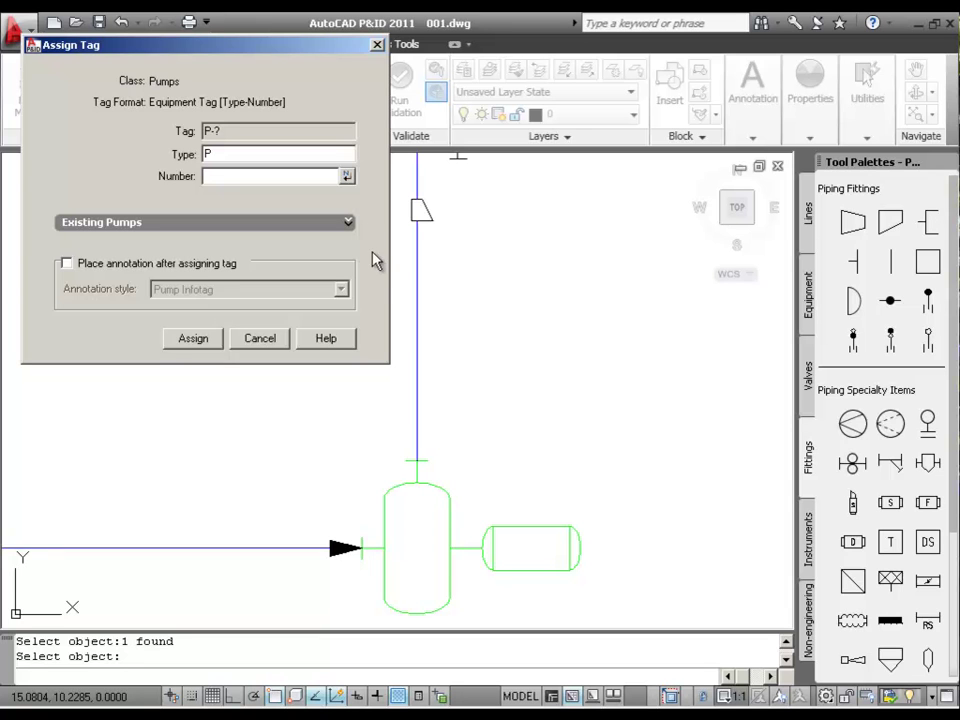
click(348, 223)
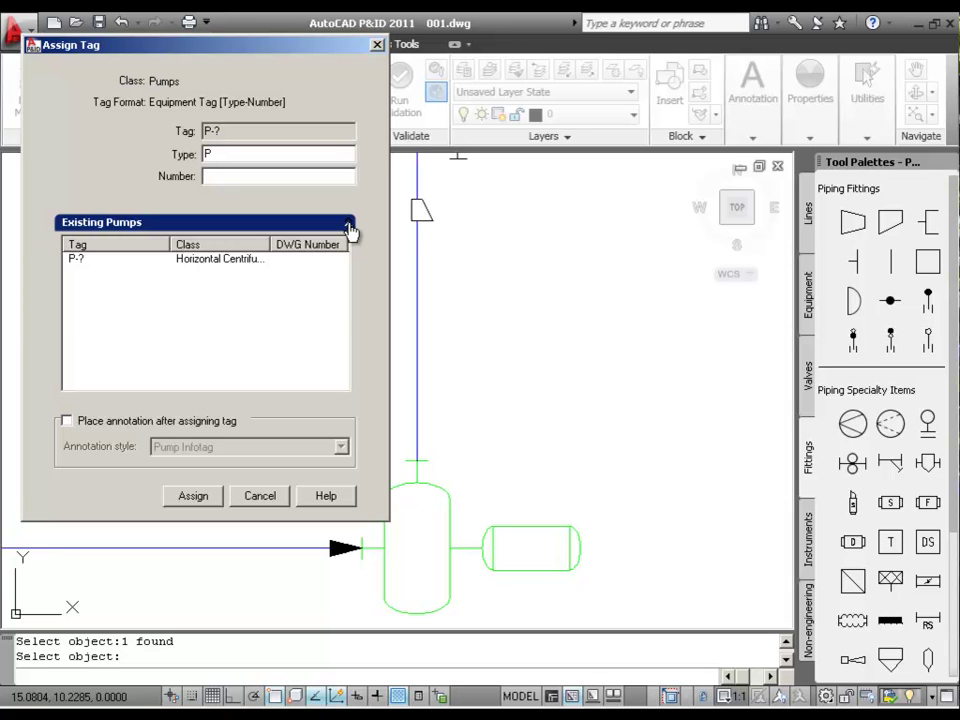
click(298, 178)
text(110)
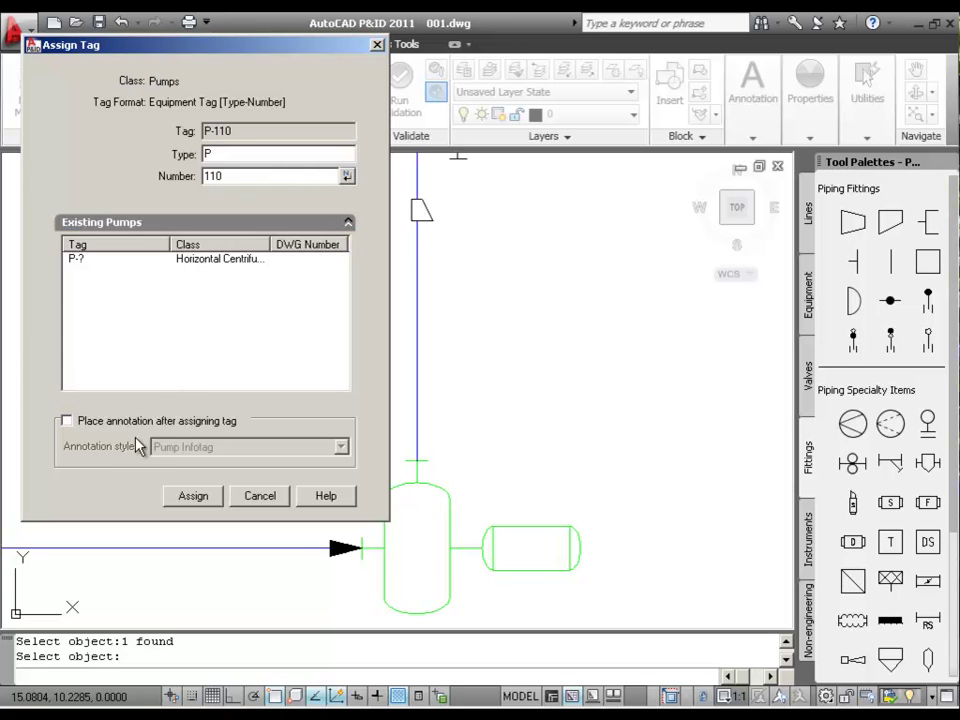
Assign the pump tag with annotation placement enabled in the Pump Infotag style, and place the annotation above and beyond the pump's motor
click(66, 422)
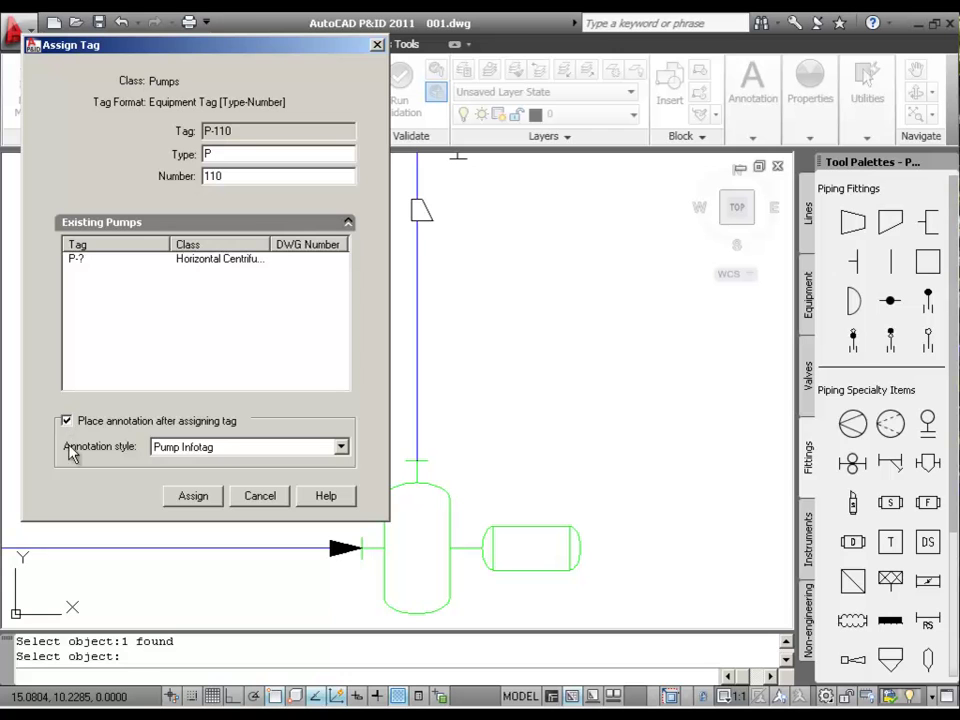
click(182, 500)
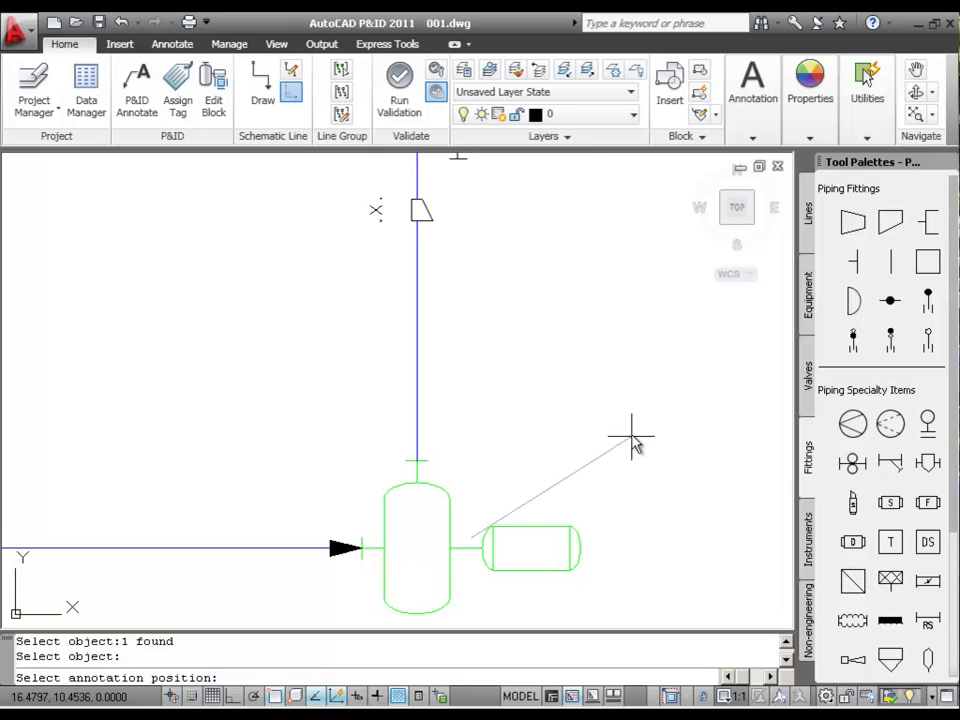
click(683, 410)
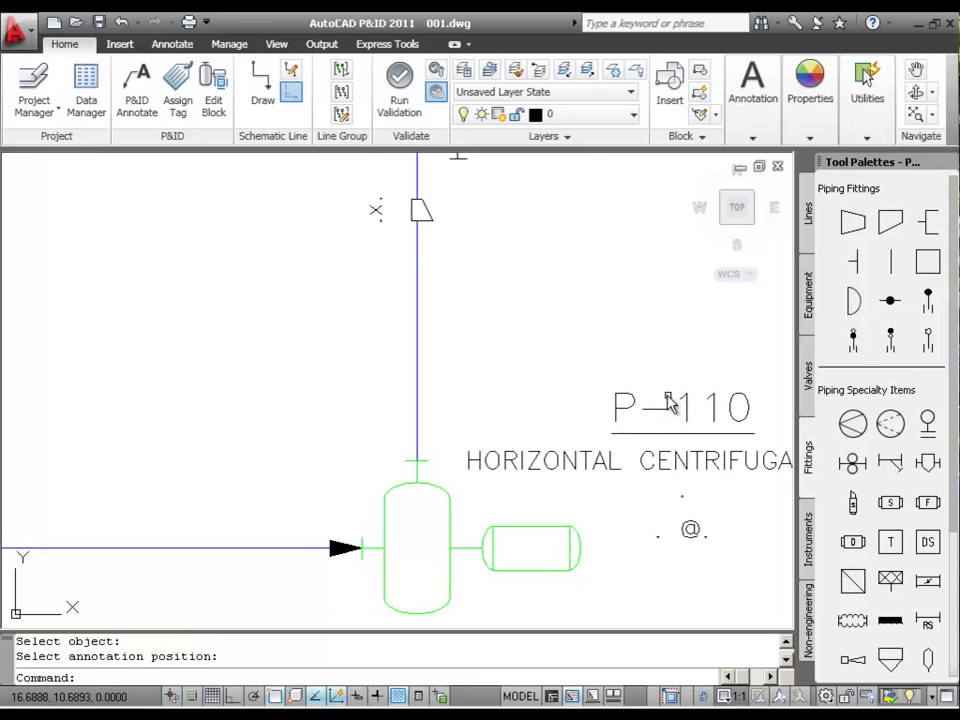
scroll(644, 394, down, 3)
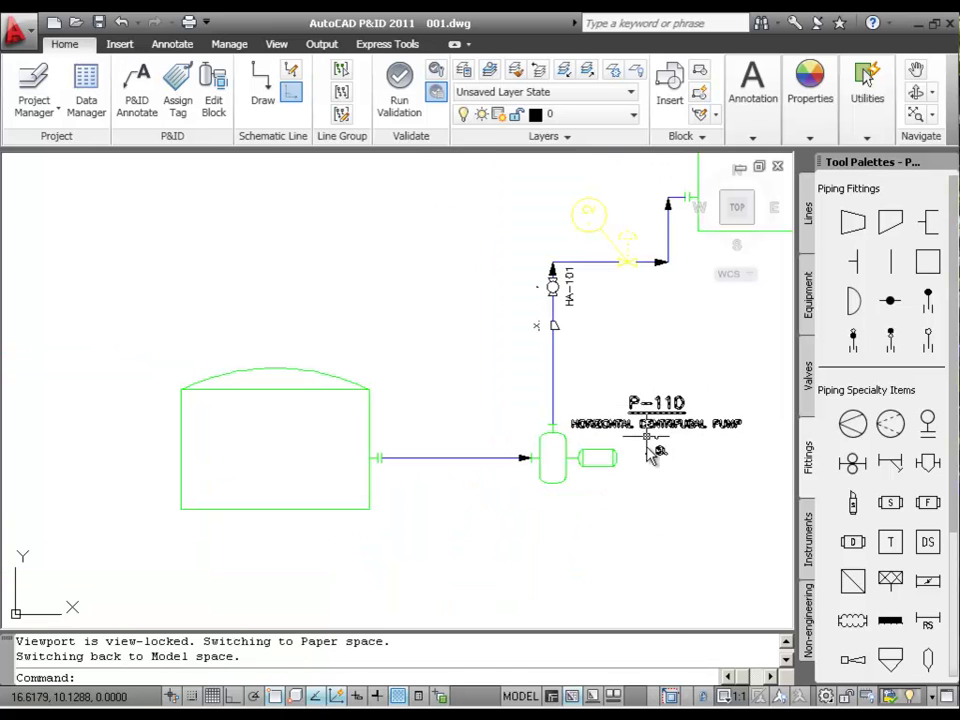